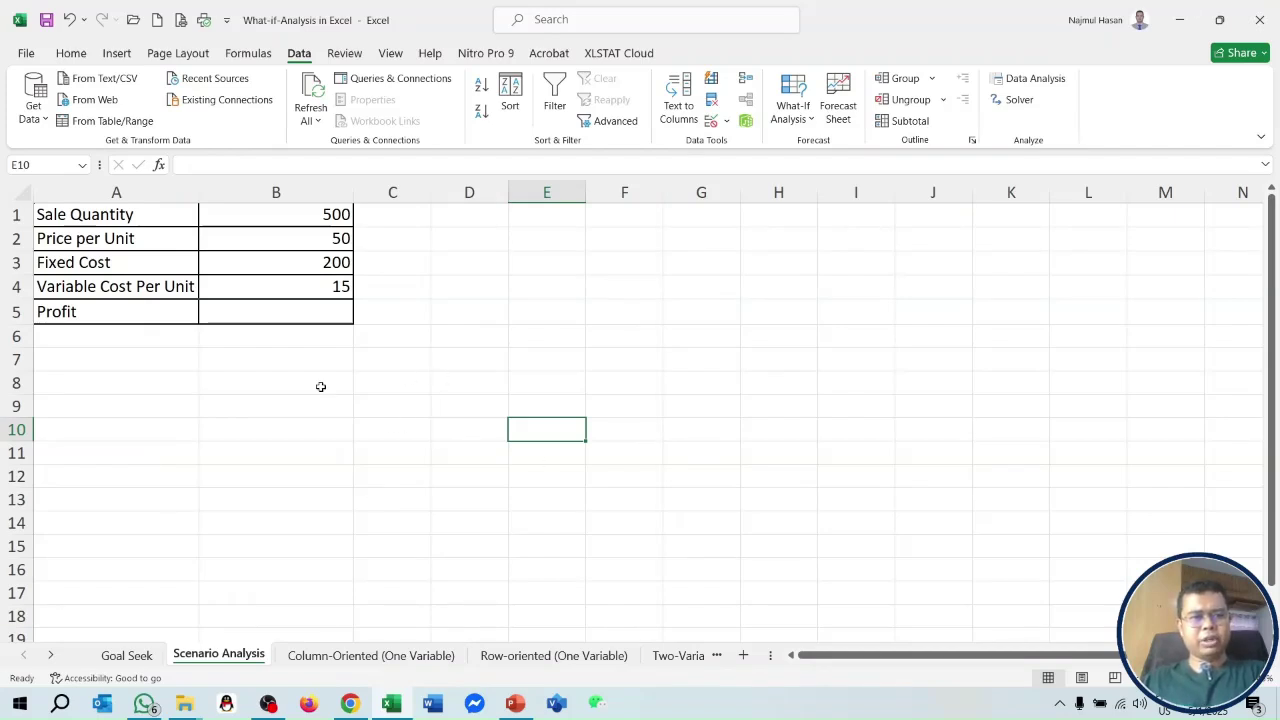
pyautogui.click(328, 212)
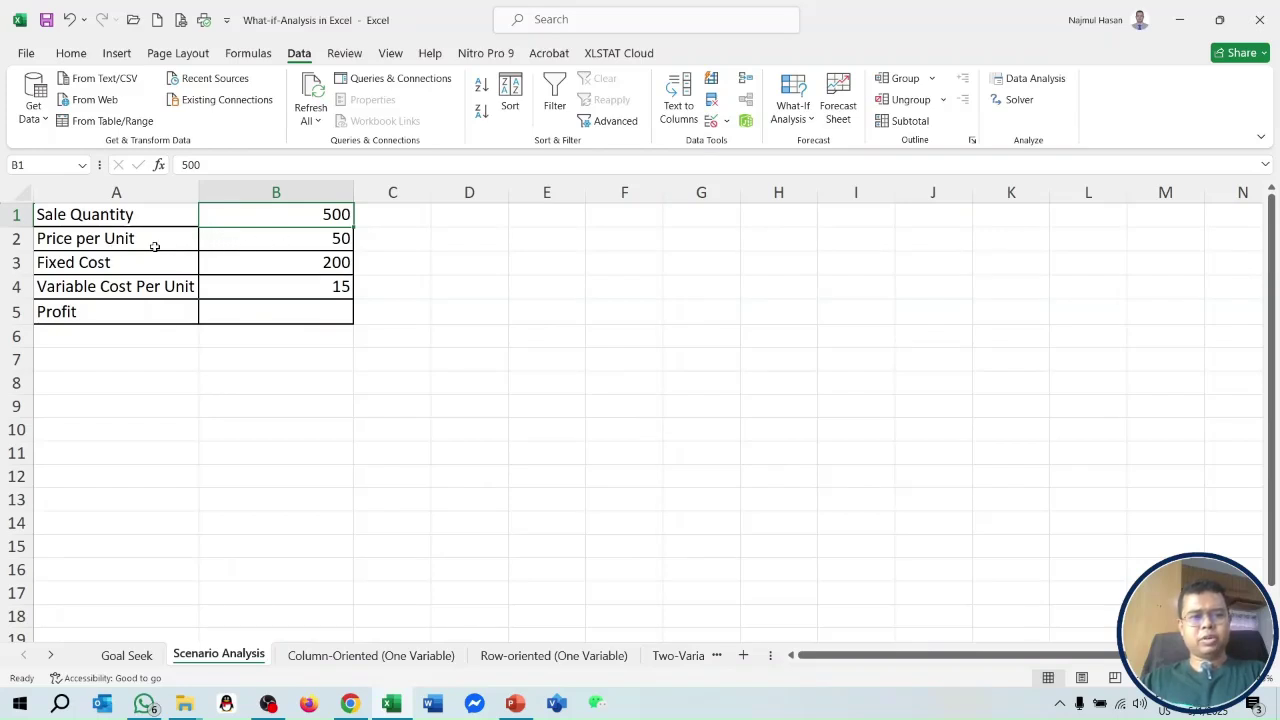
pyautogui.click(315, 241)
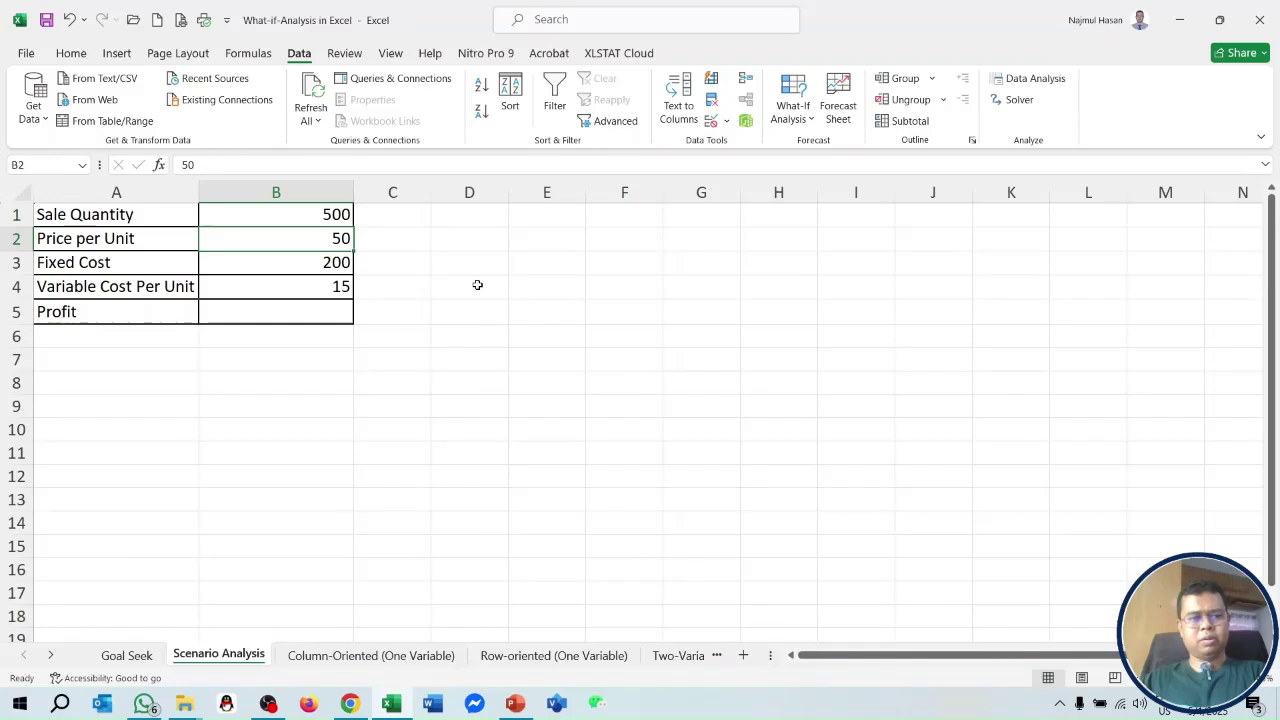
pyautogui.click(294, 265)
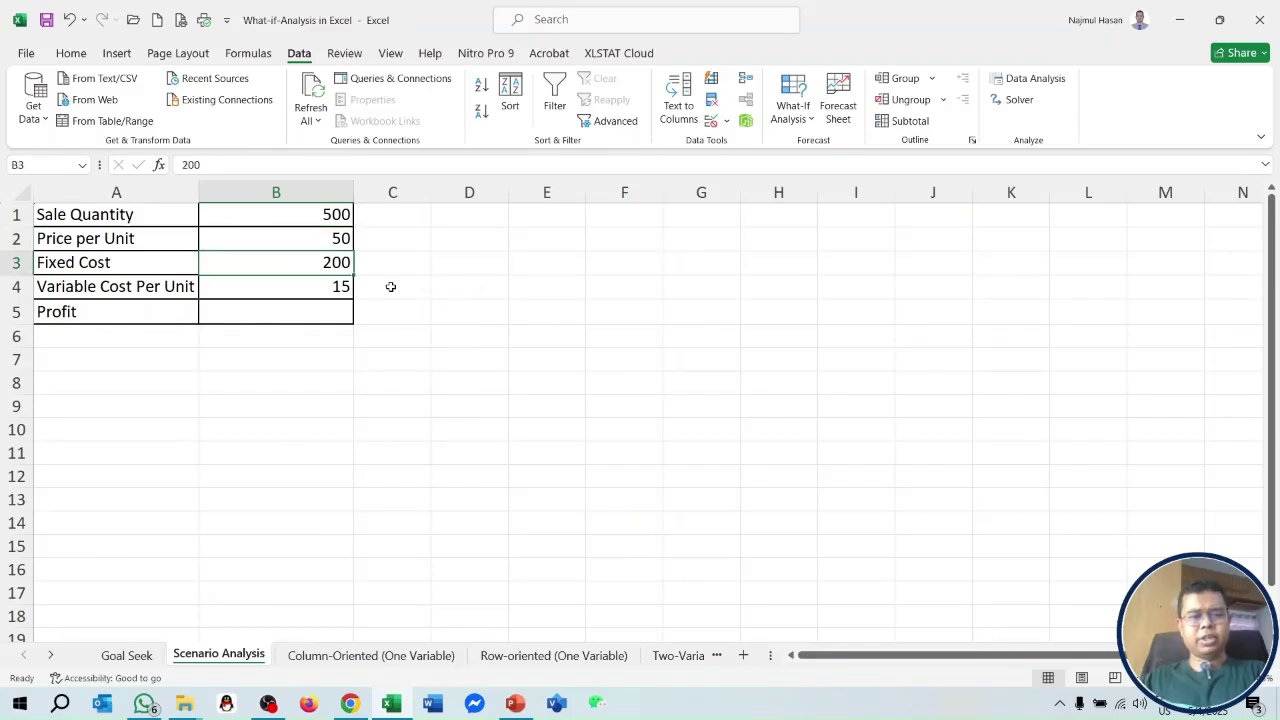
pyautogui.click(316, 288)
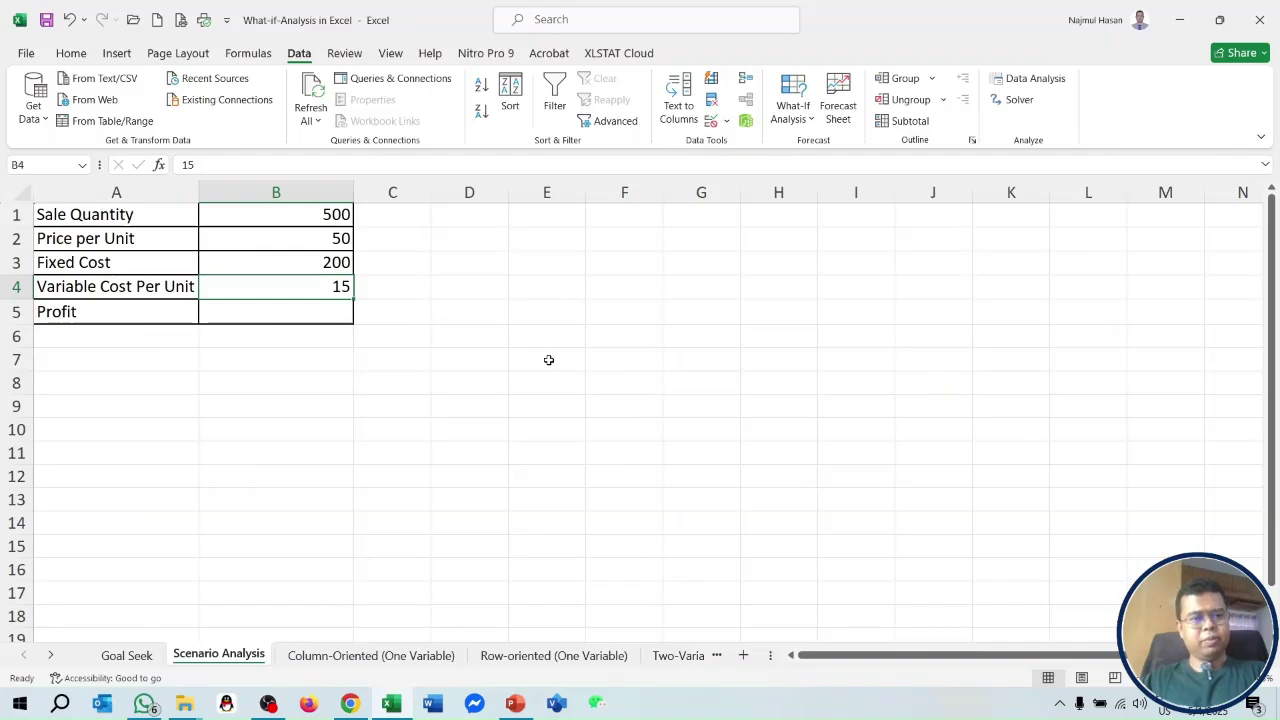
# Step: Calculate the profit in cell B5 with the formula =B1*B2-B3-B4*B1
pyautogui.click(306, 310)
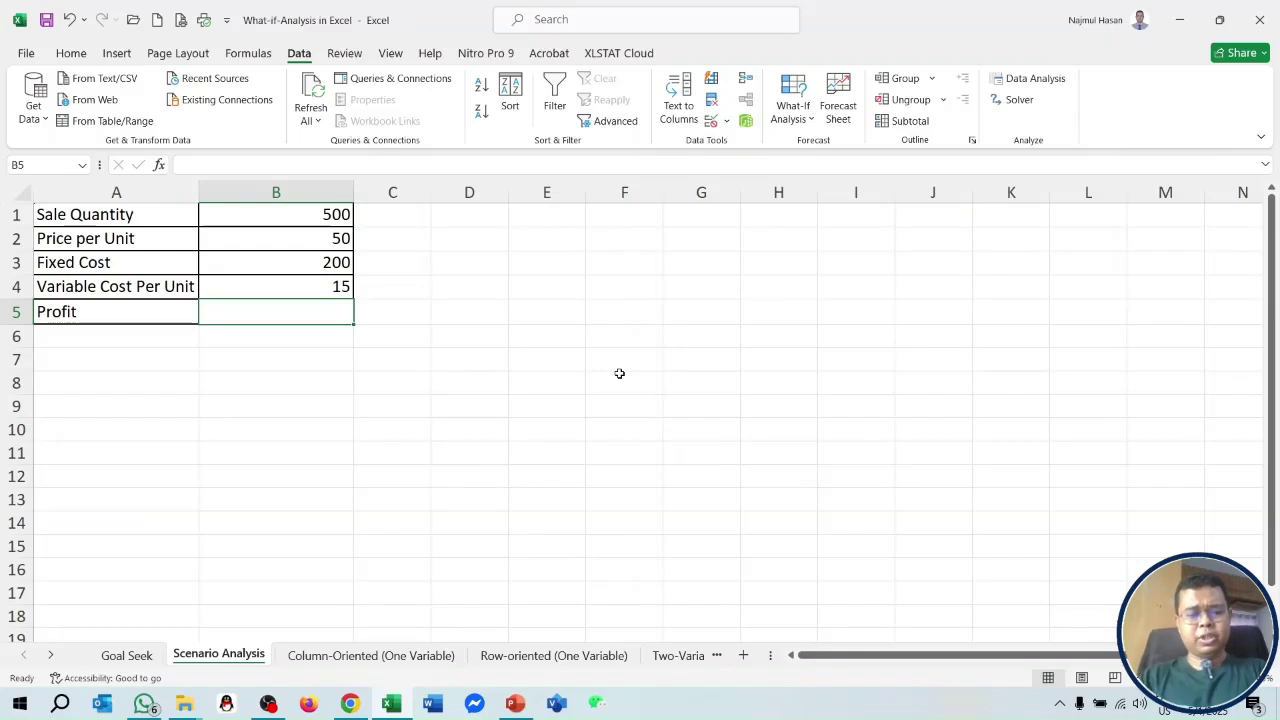
pyautogui.write('=')
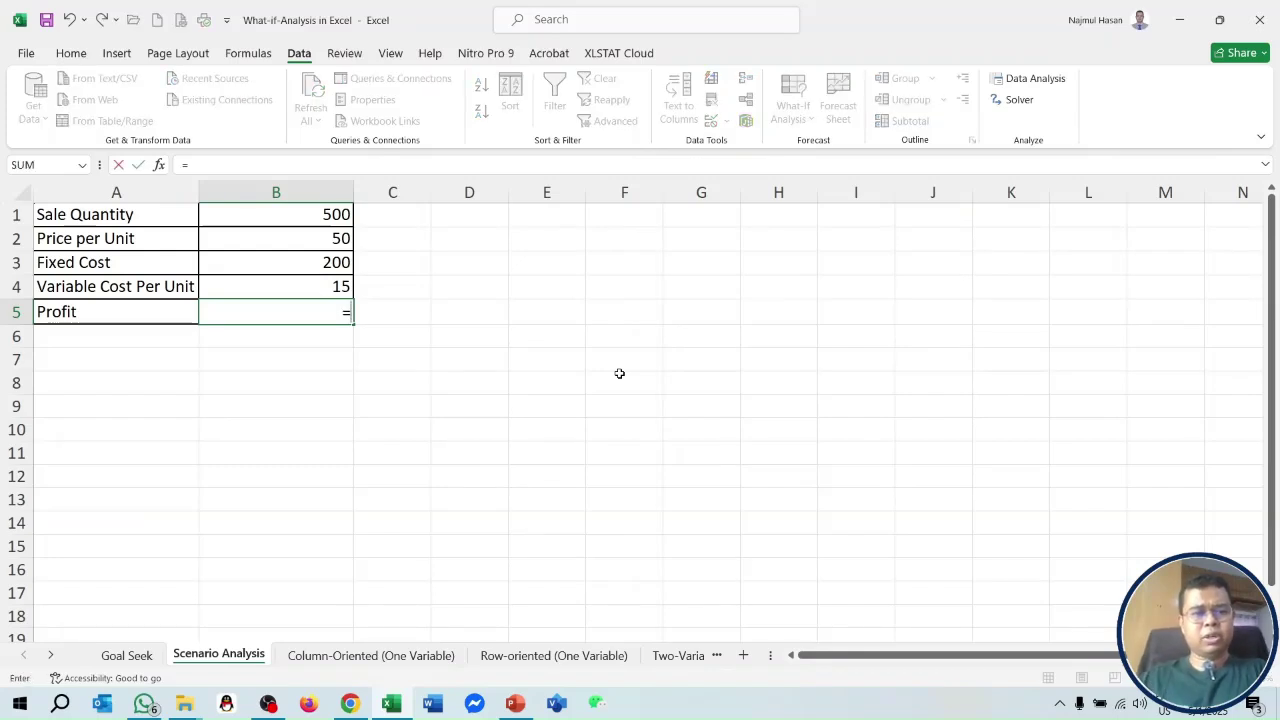
pyautogui.click(341, 214)
pyautogui.write('*')
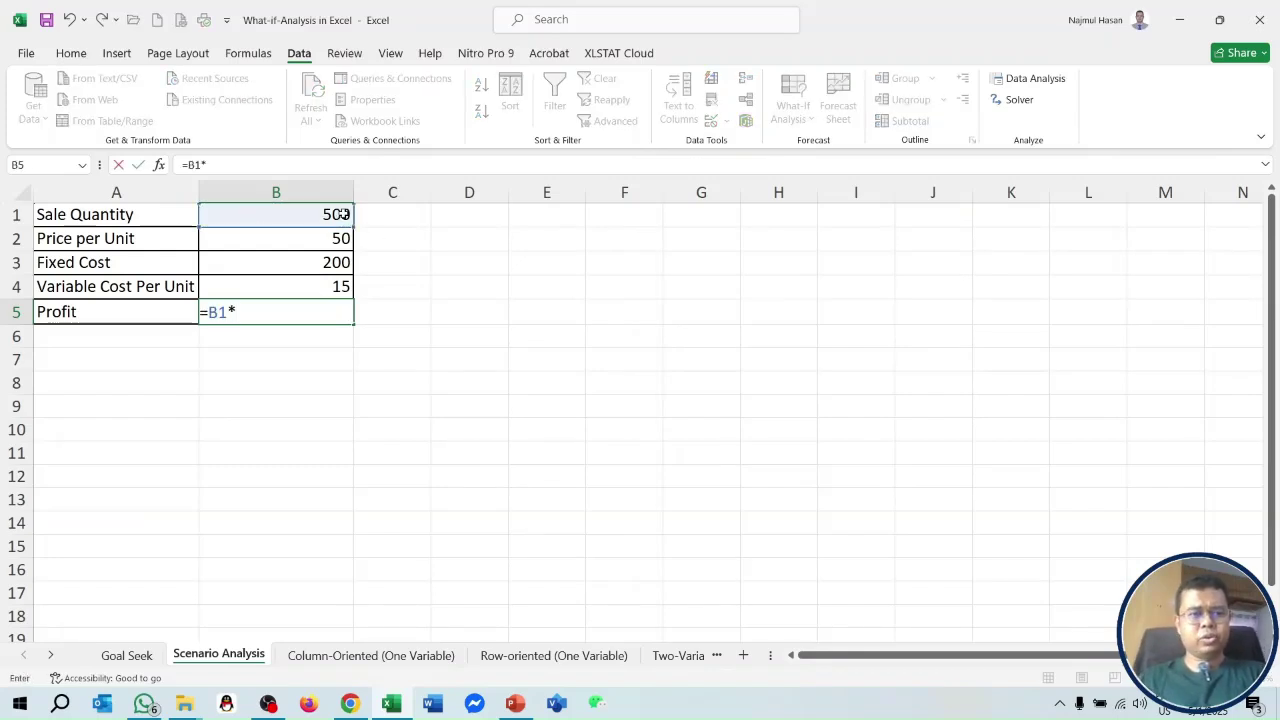
pyautogui.click(330, 242)
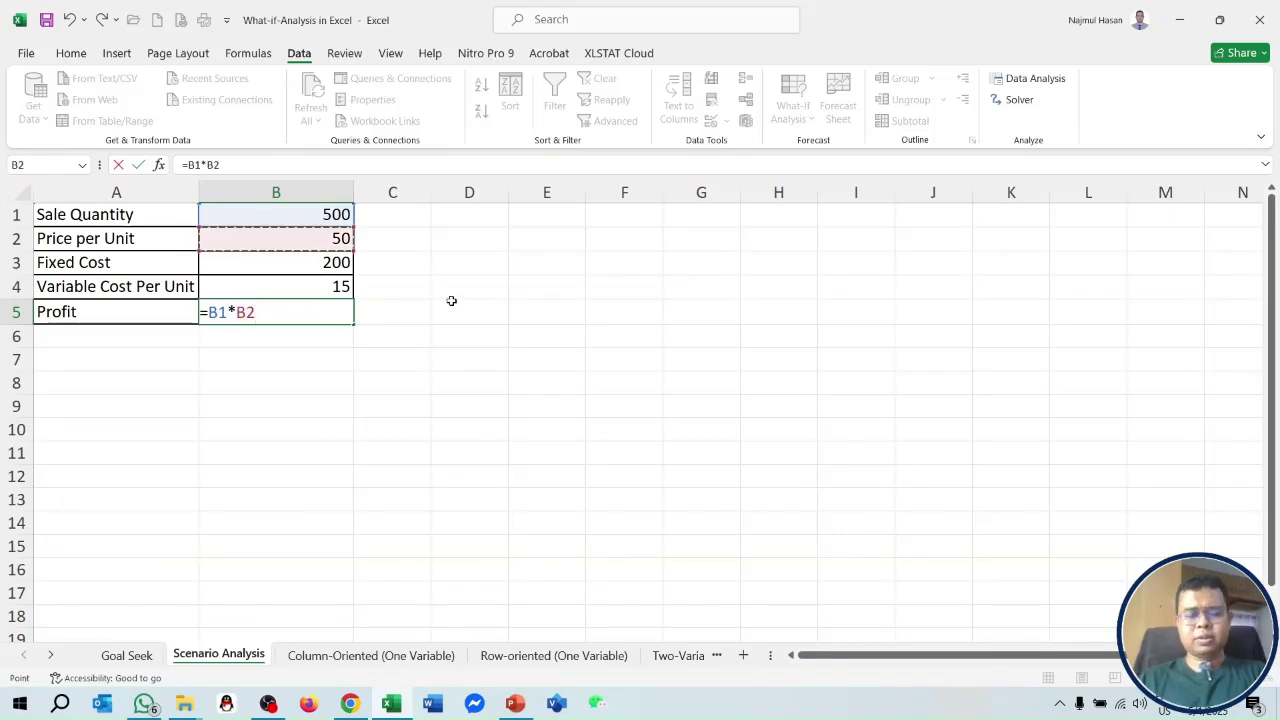
pyautogui.write('-')
pyautogui.click(338, 262)
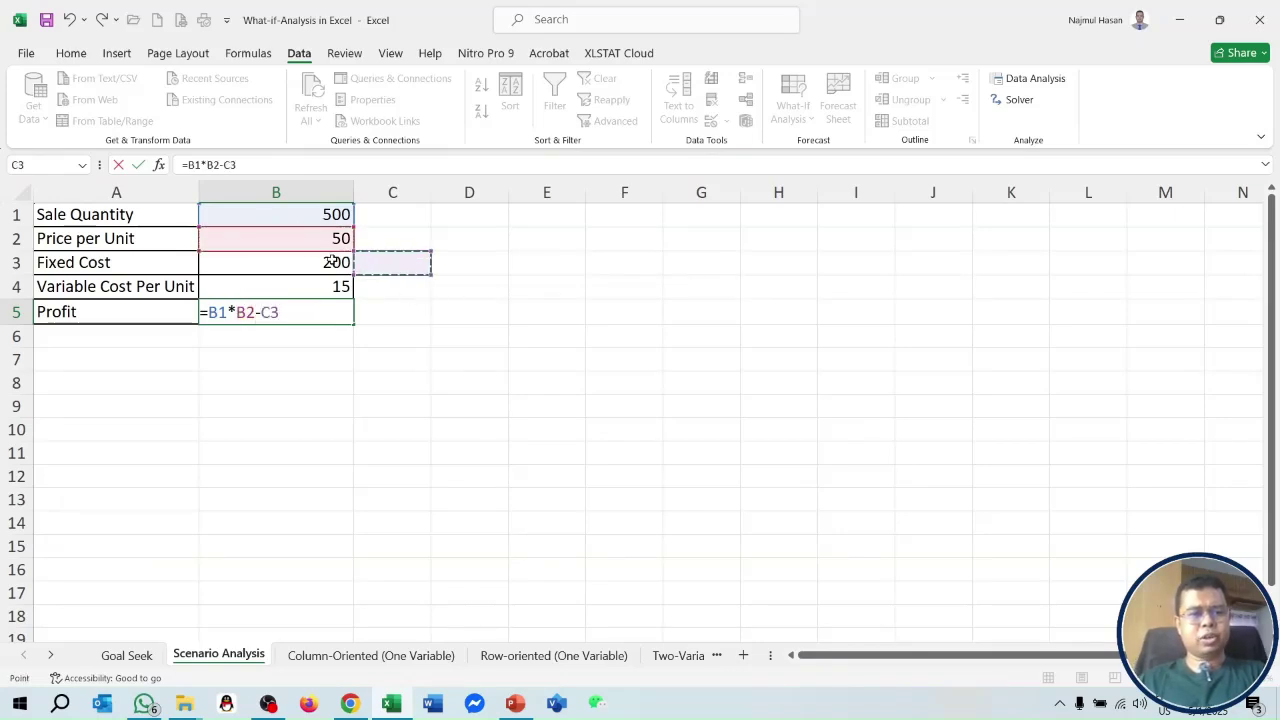
pyautogui.write('-')
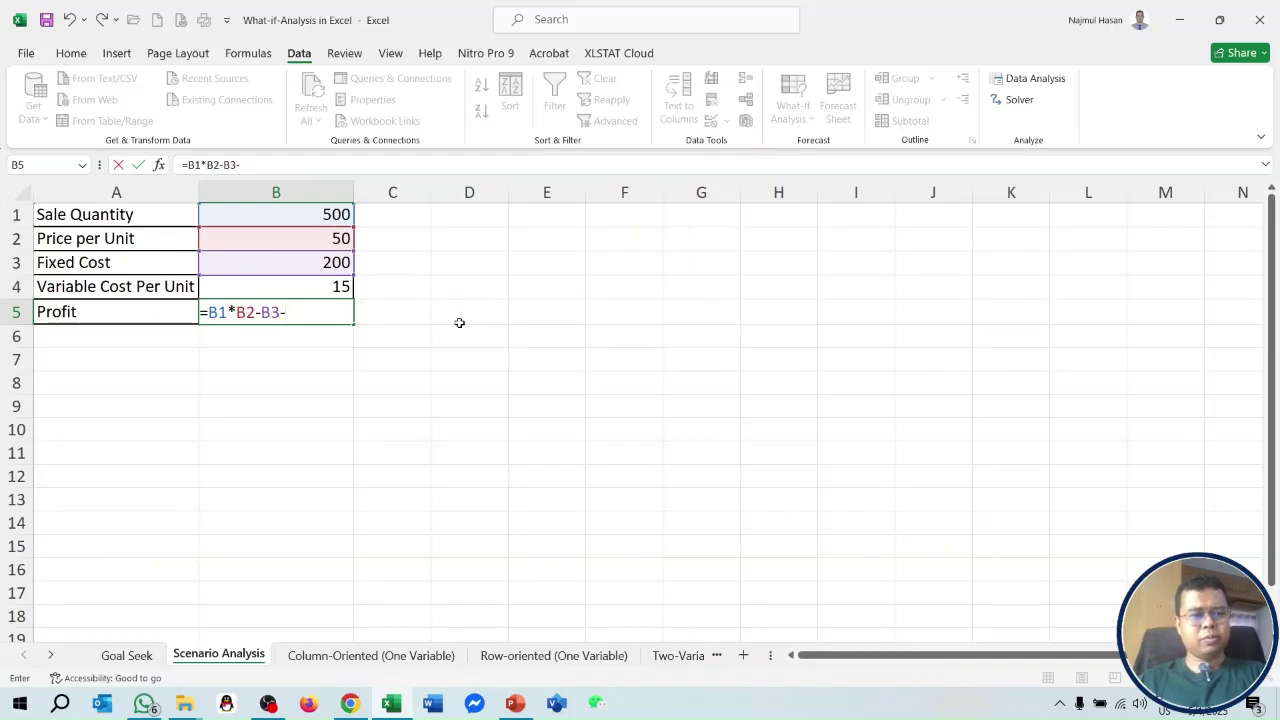
pyautogui.click(338, 286)
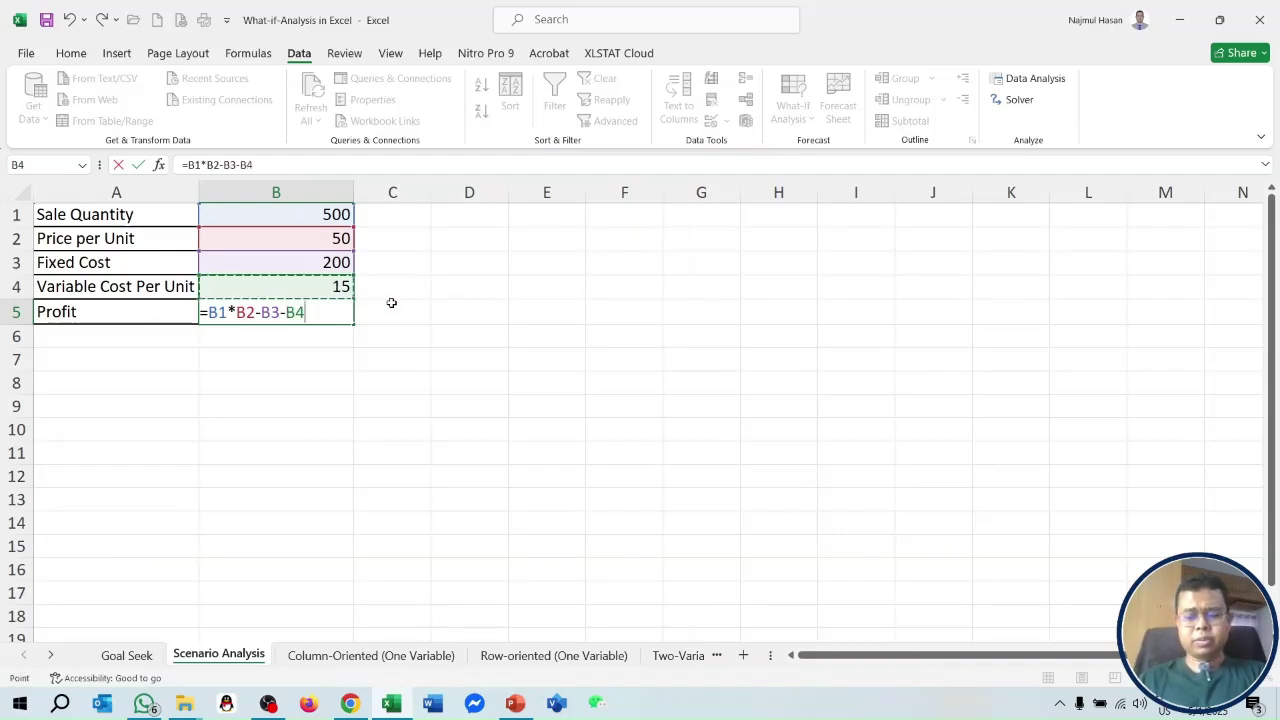
pyautogui.write('*')
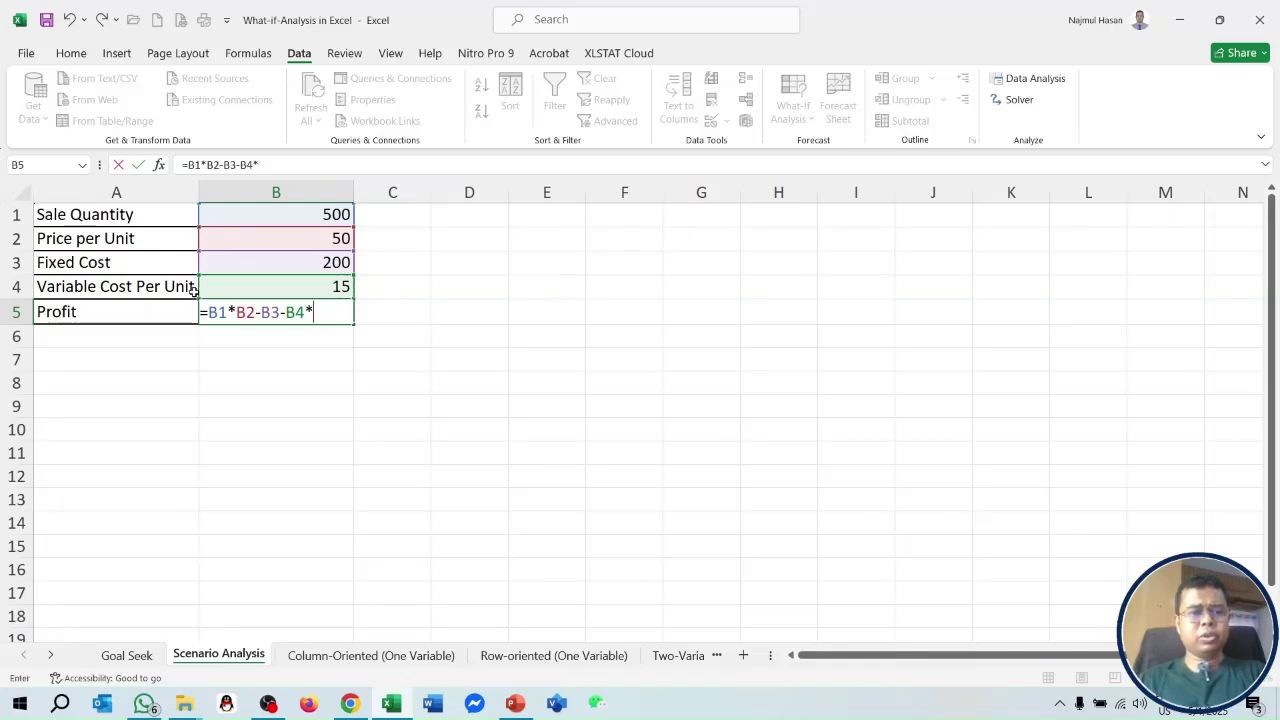
pyautogui.click(316, 238)
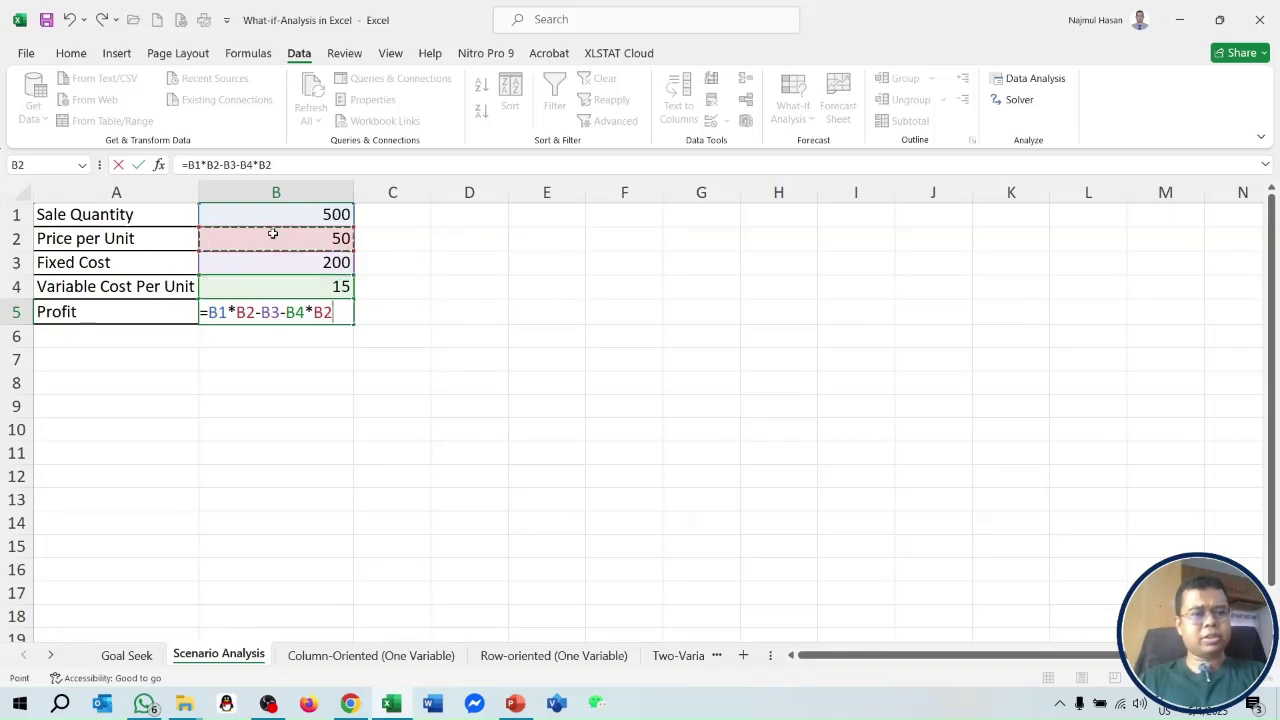
pyautogui.click(324, 215)
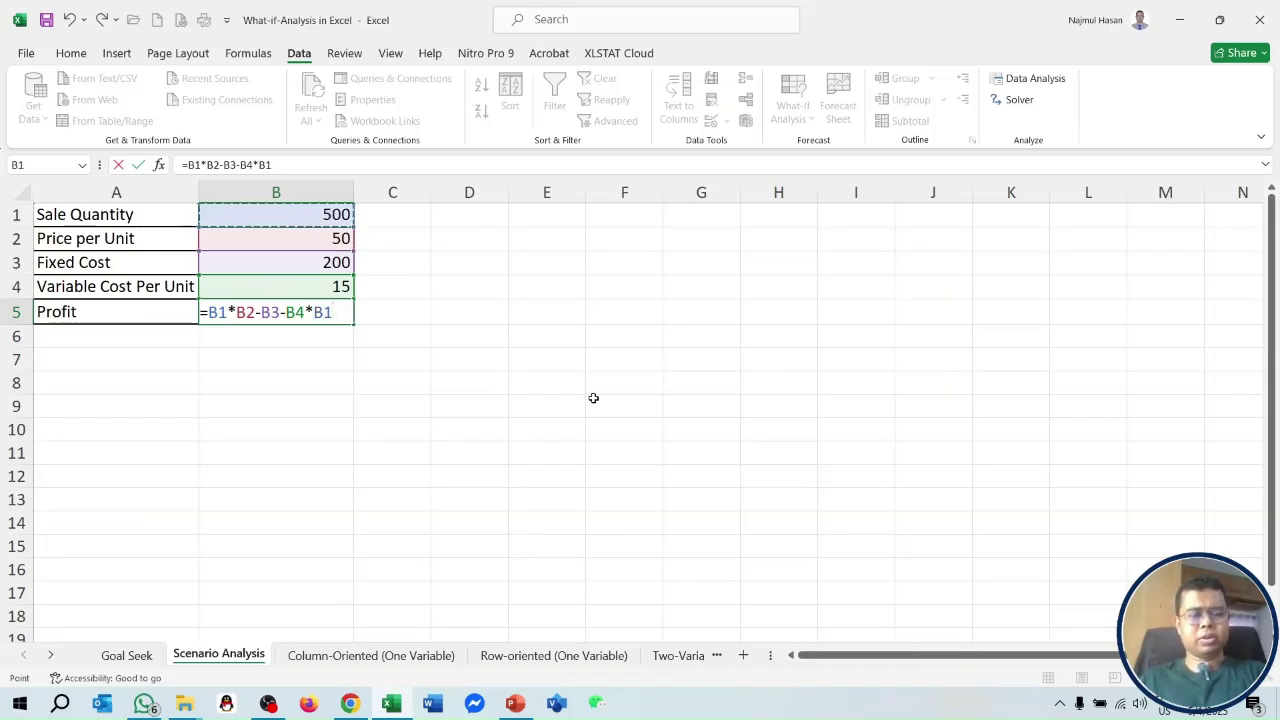
pyautogui.press('Return')
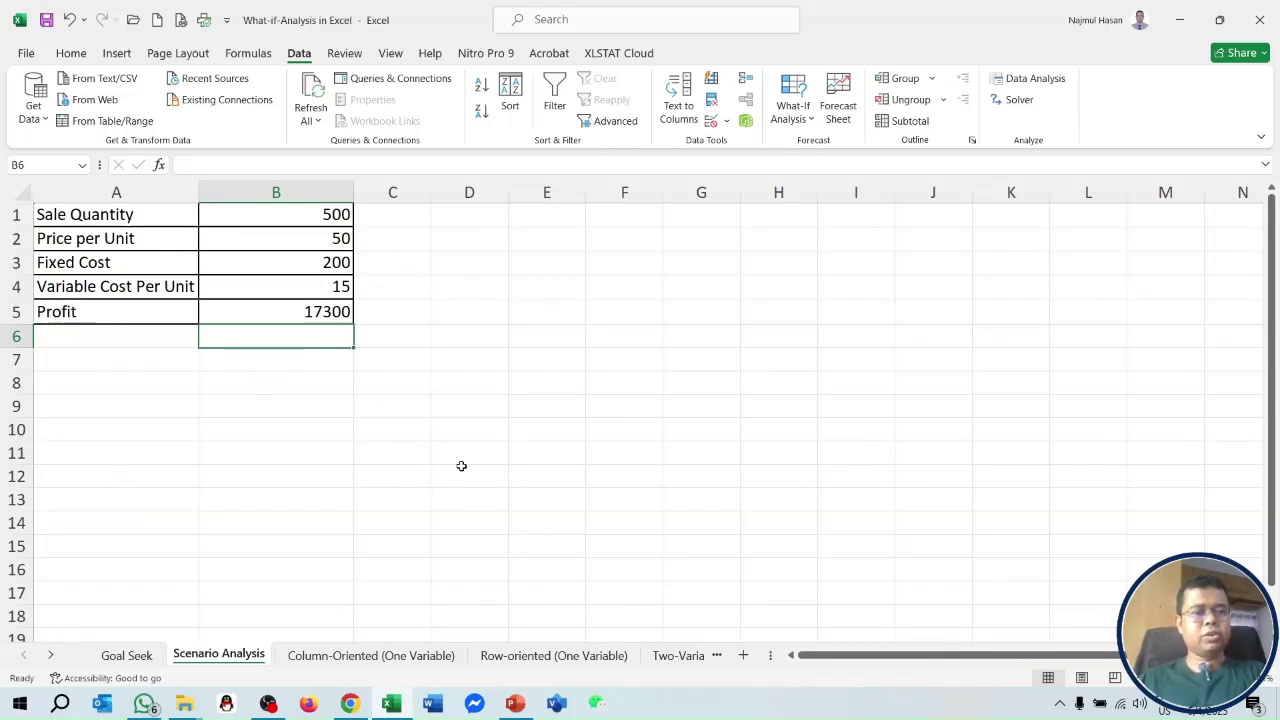
# Step: Start a new what-if scenario in the Scenario Manager and name it S1
pyautogui.click(355, 430)
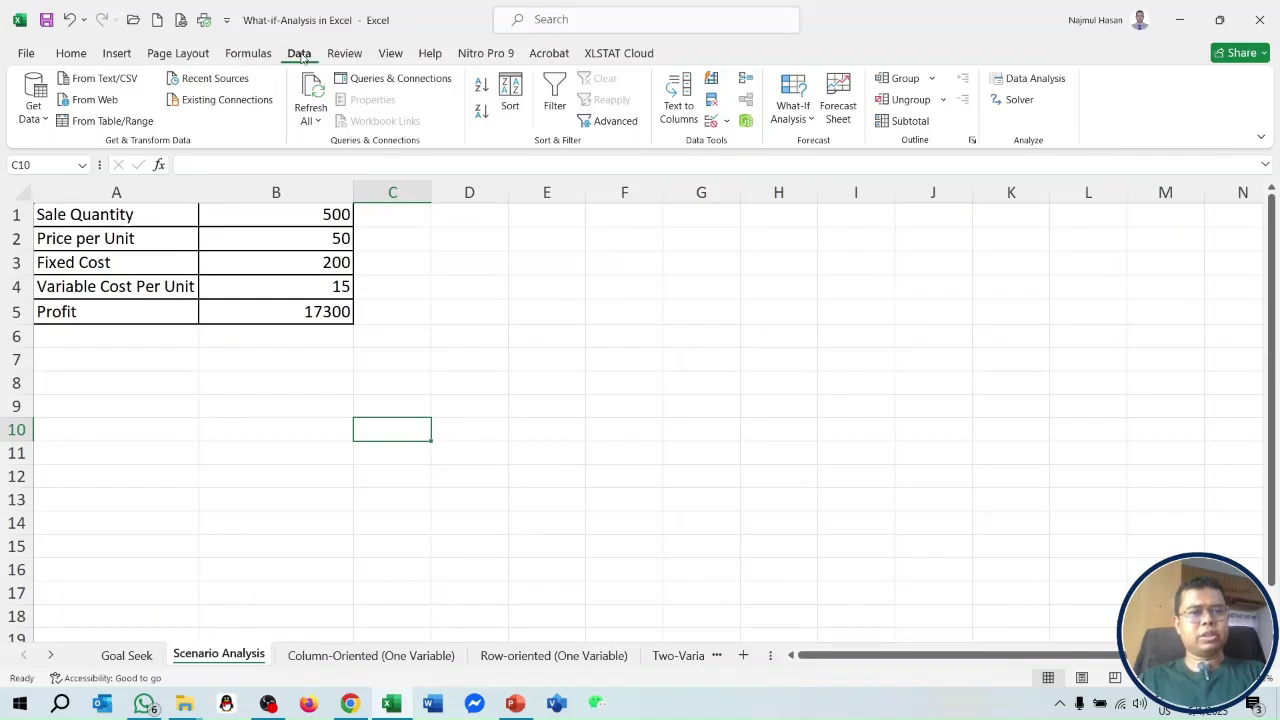
pyautogui.click(812, 120)
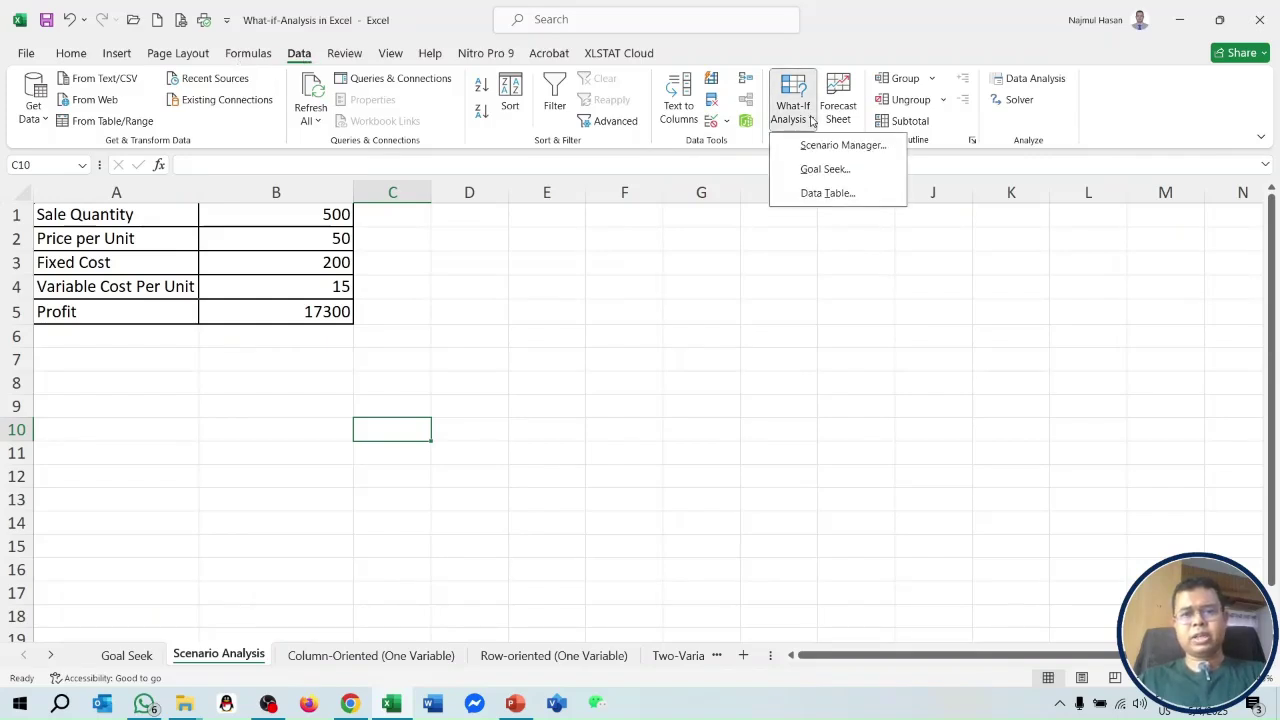
pyautogui.click(835, 147)
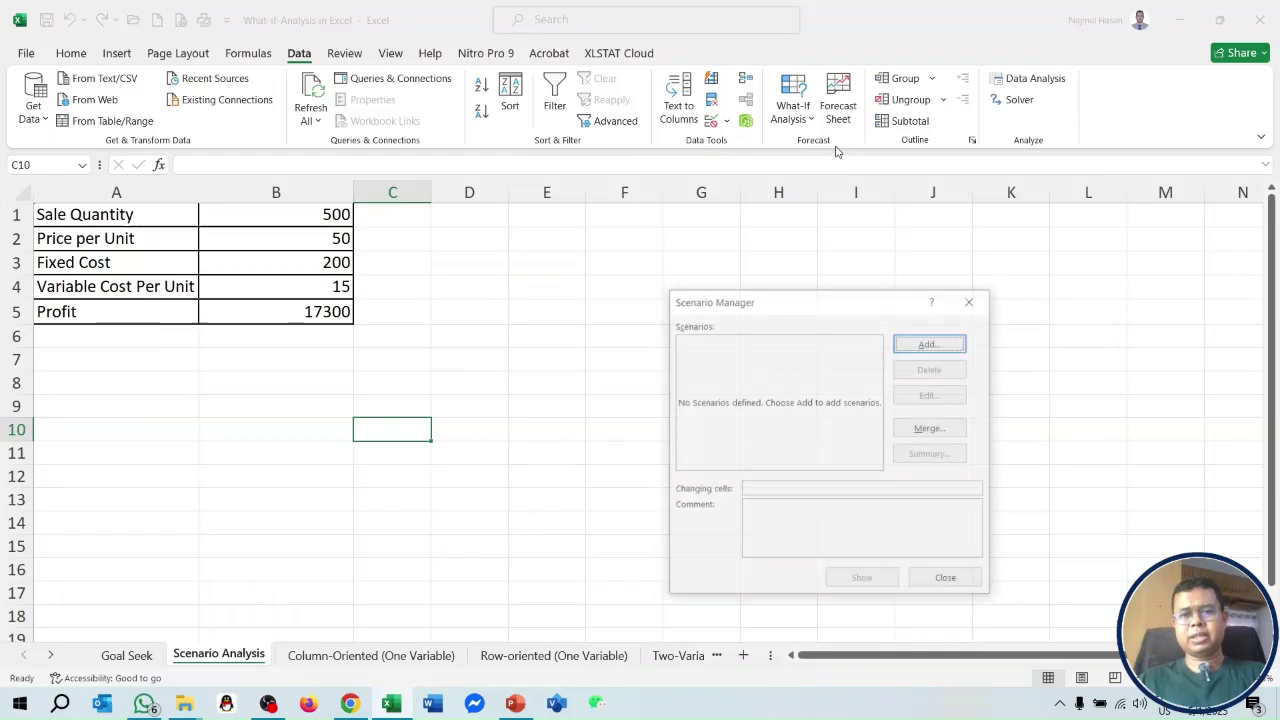
pyautogui.moveTo(797, 307); pyautogui.dragTo(656, 224)
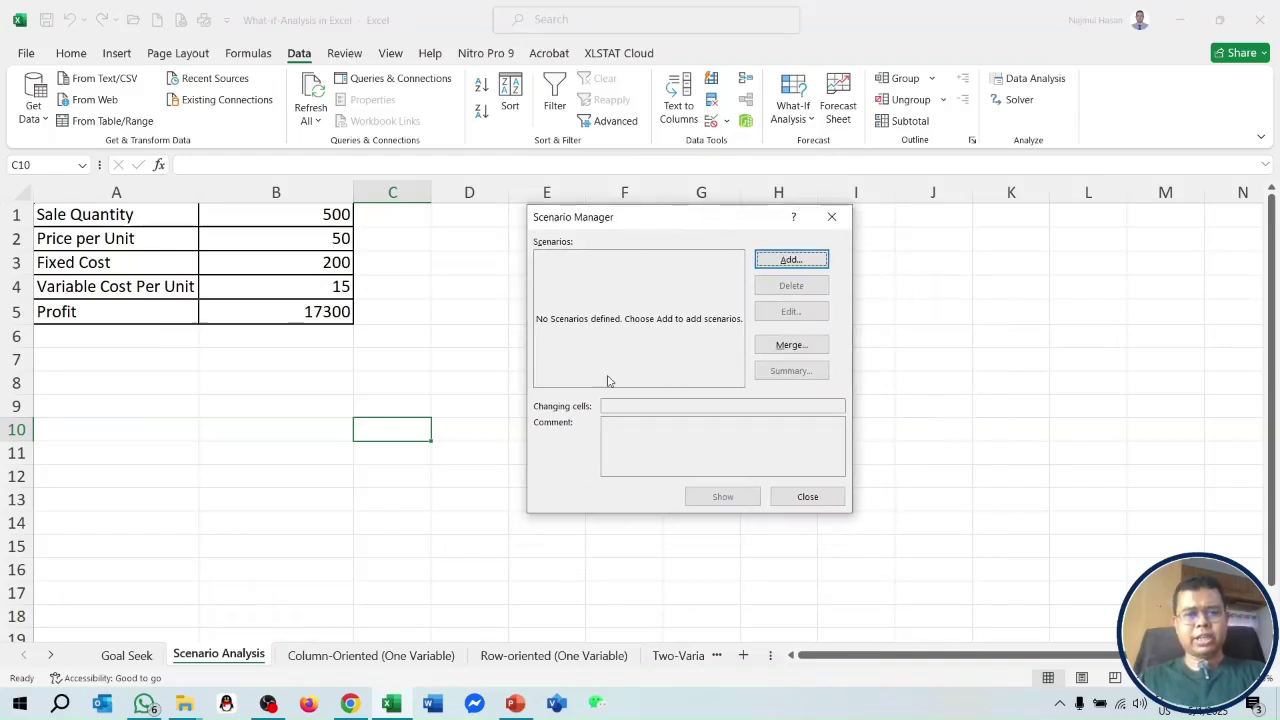
pyautogui.click(791, 261)
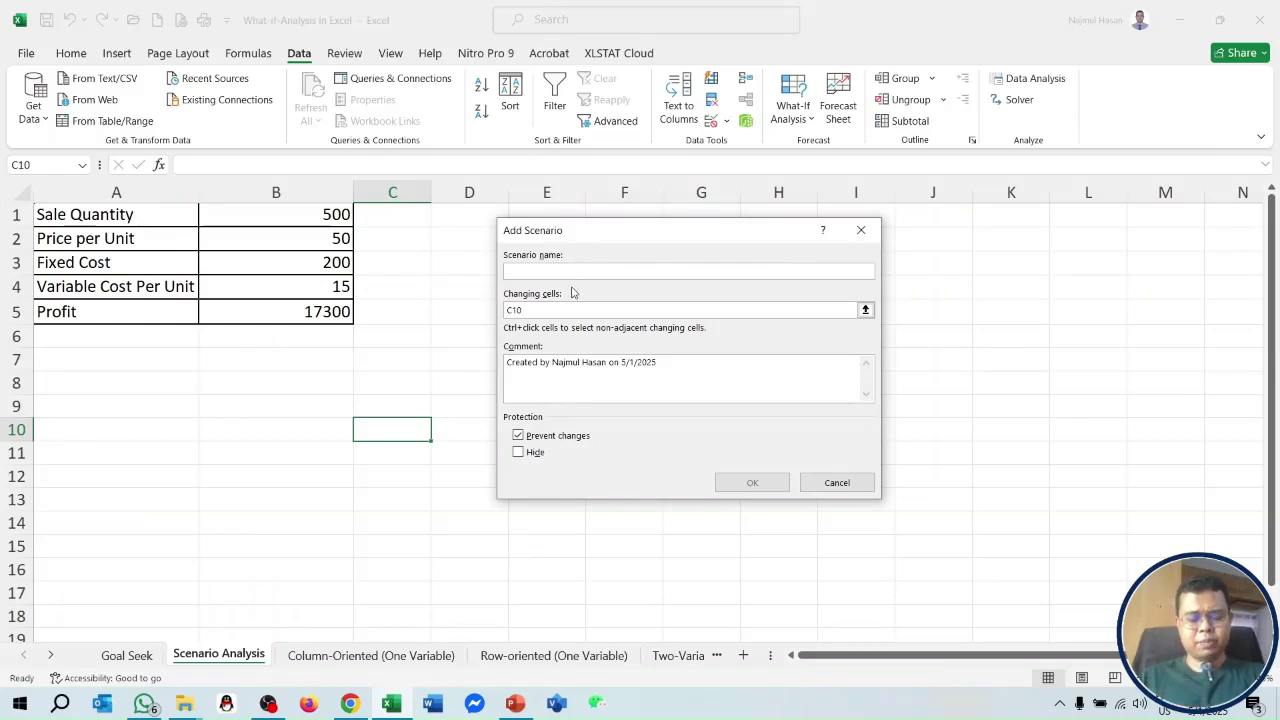
pyautogui.write('S1')
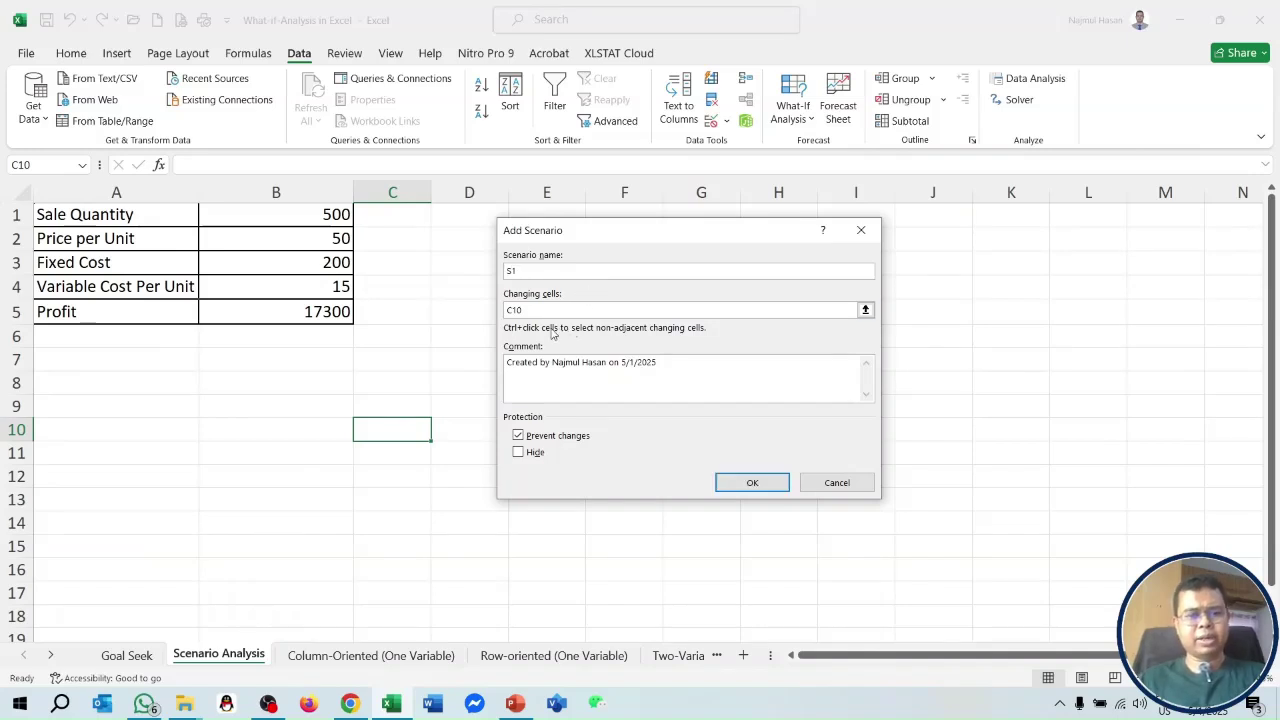
# Step: Set the scenario's changing cells to B1, B2 and B4 (sale quantity, price per unit and variable cost per unit)
pyautogui.click(637, 309)
pyautogui.moveTo(637, 309); pyautogui.dragTo(508, 305)
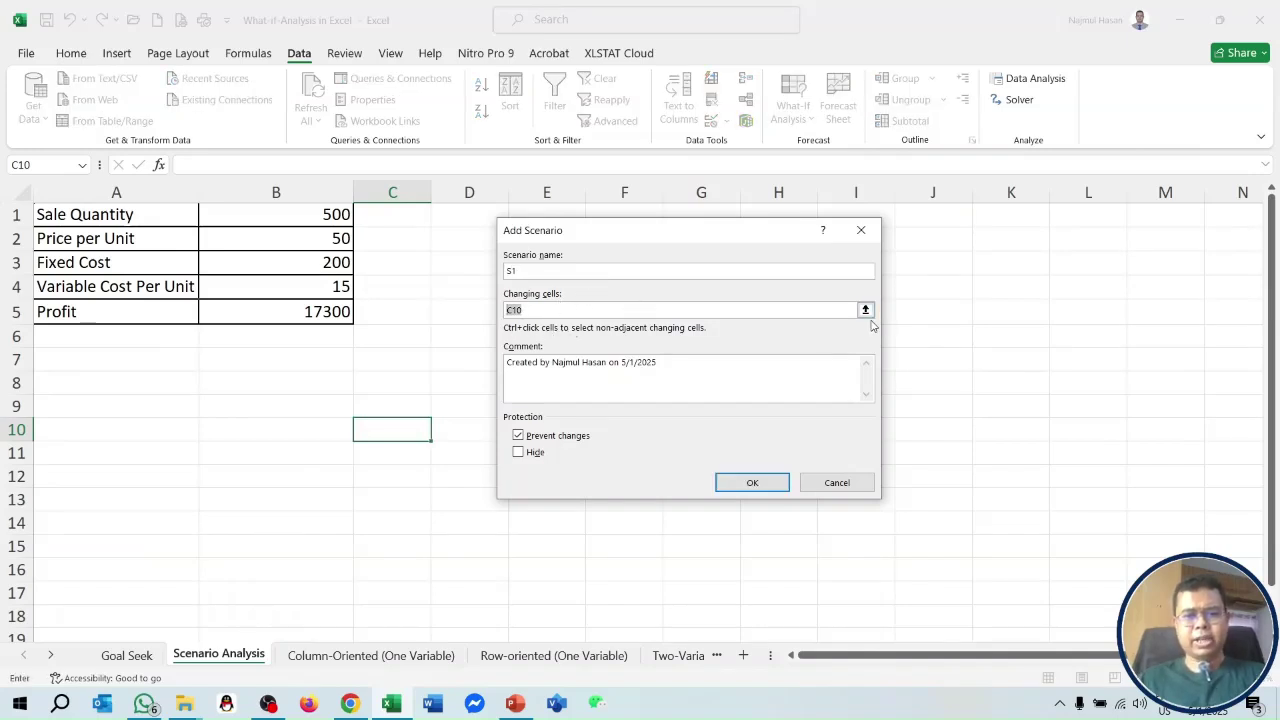
pyautogui.click(865, 310)
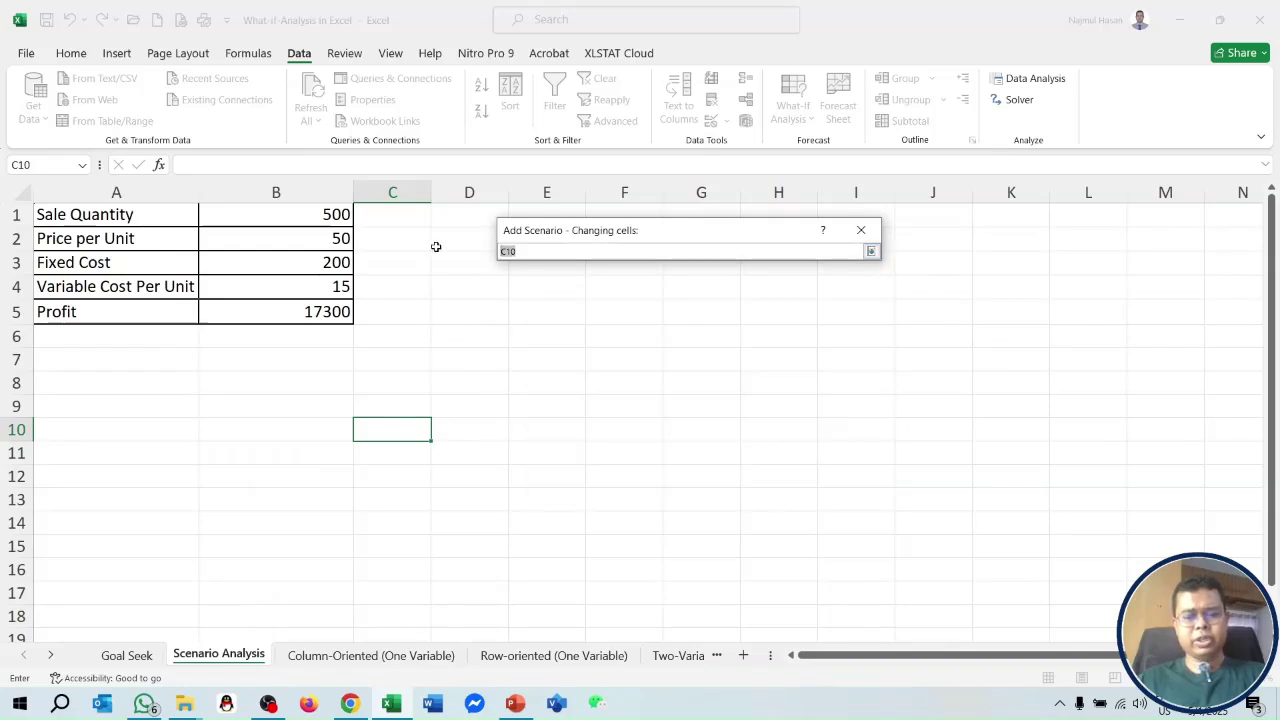
pyautogui.press('BackSpace')
pyautogui.click(322, 214)
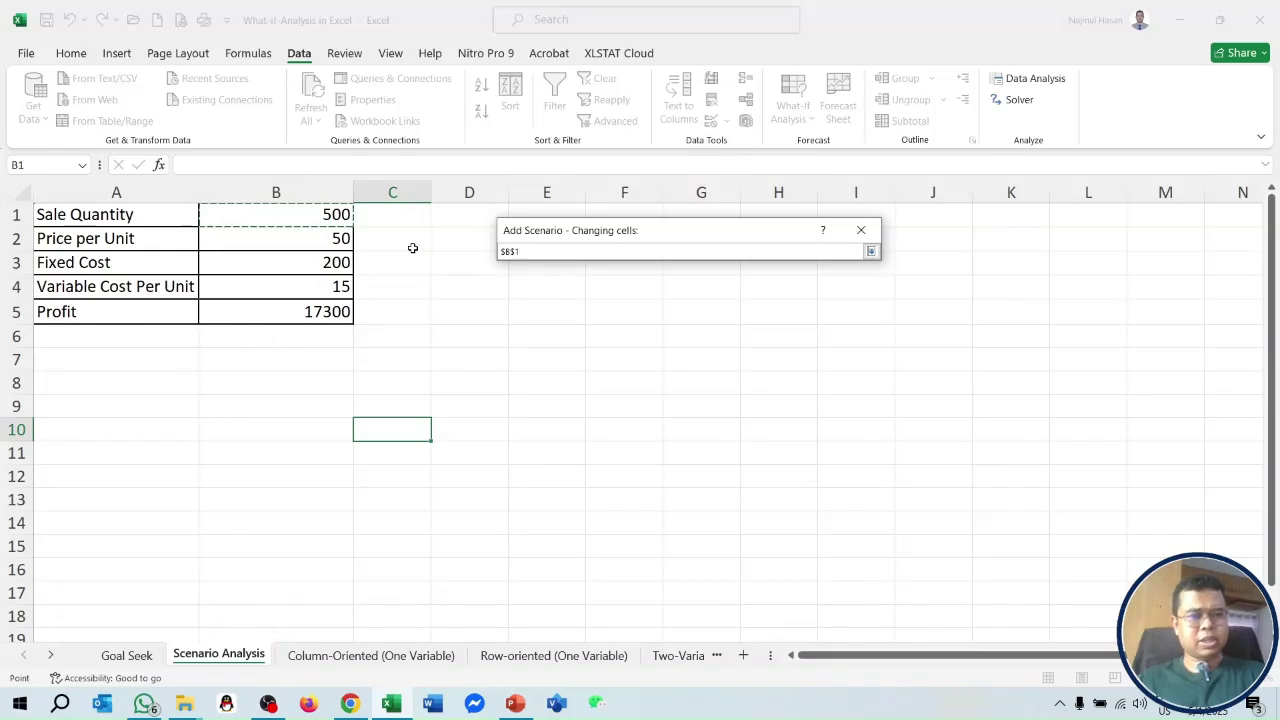
pyautogui.keyDown('ctrl'); pyautogui.click(334, 238); pyautogui.keyUp('ctrl')
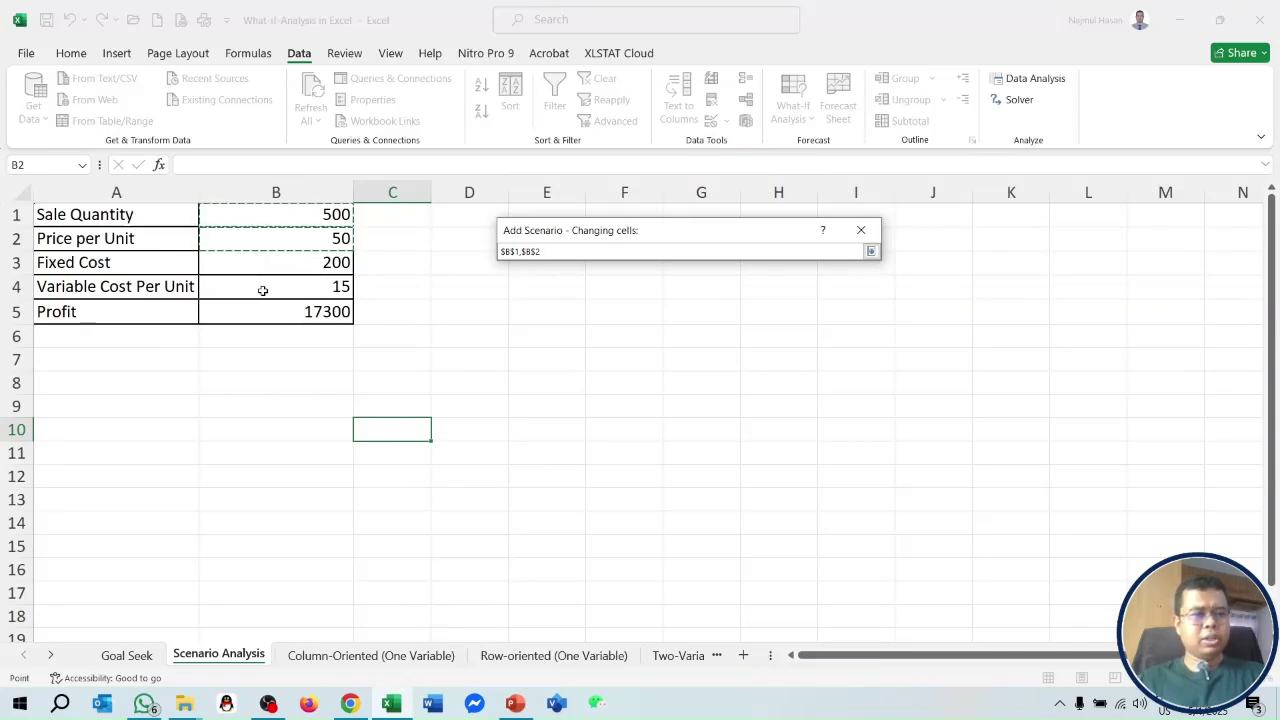
pyautogui.keyDown('ctrl'); pyautogui.click(335, 286); pyautogui.keyUp('ctrl')
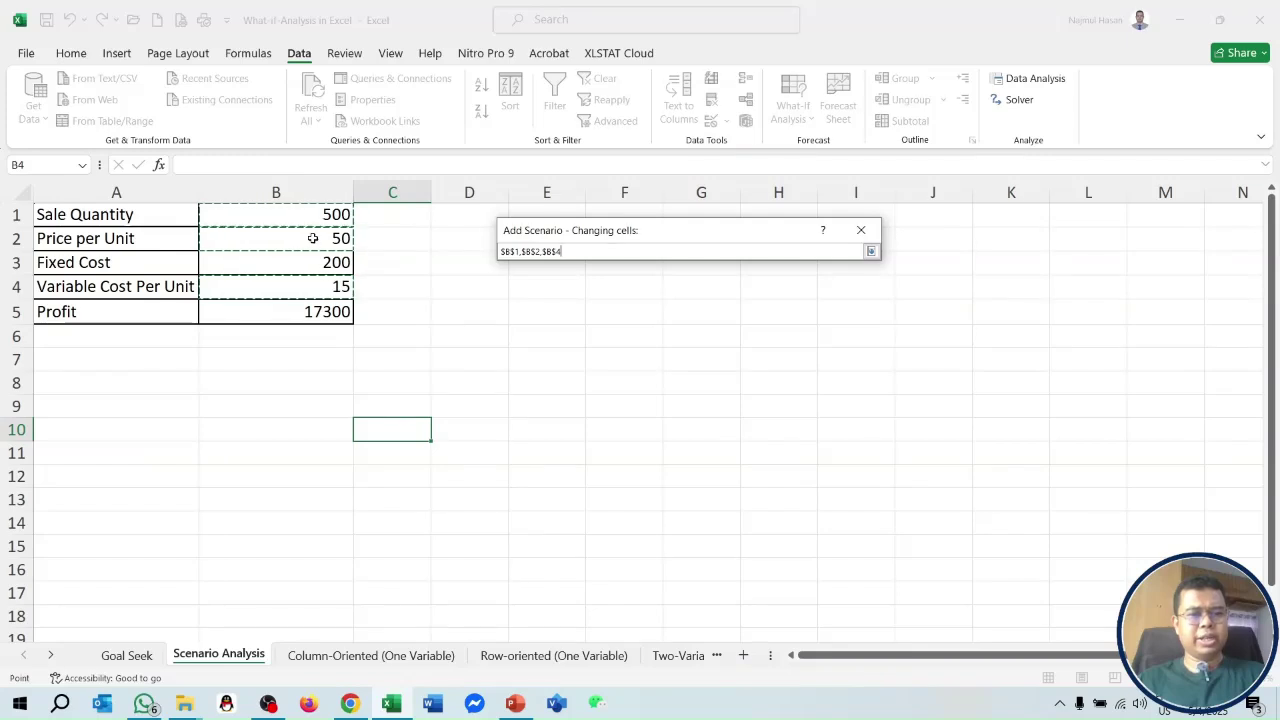
pyautogui.click(871, 253)
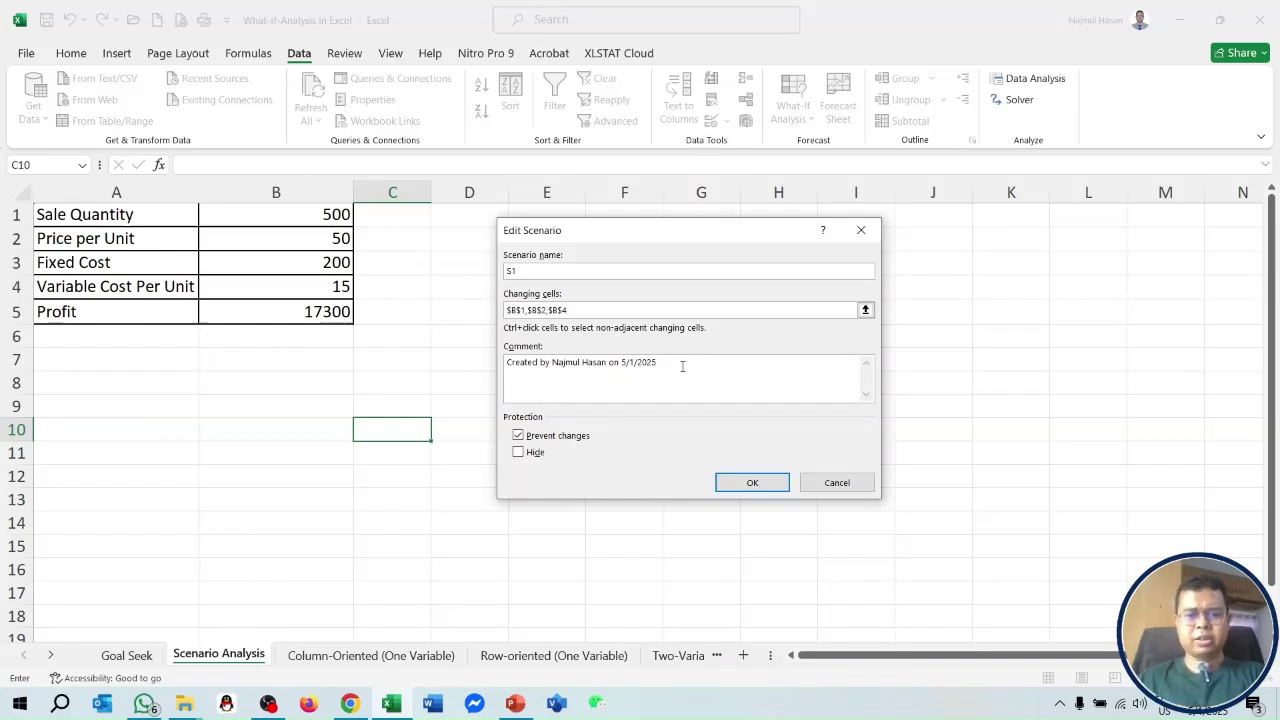
pyautogui.press('Tab')
pyautogui.click(720, 378)
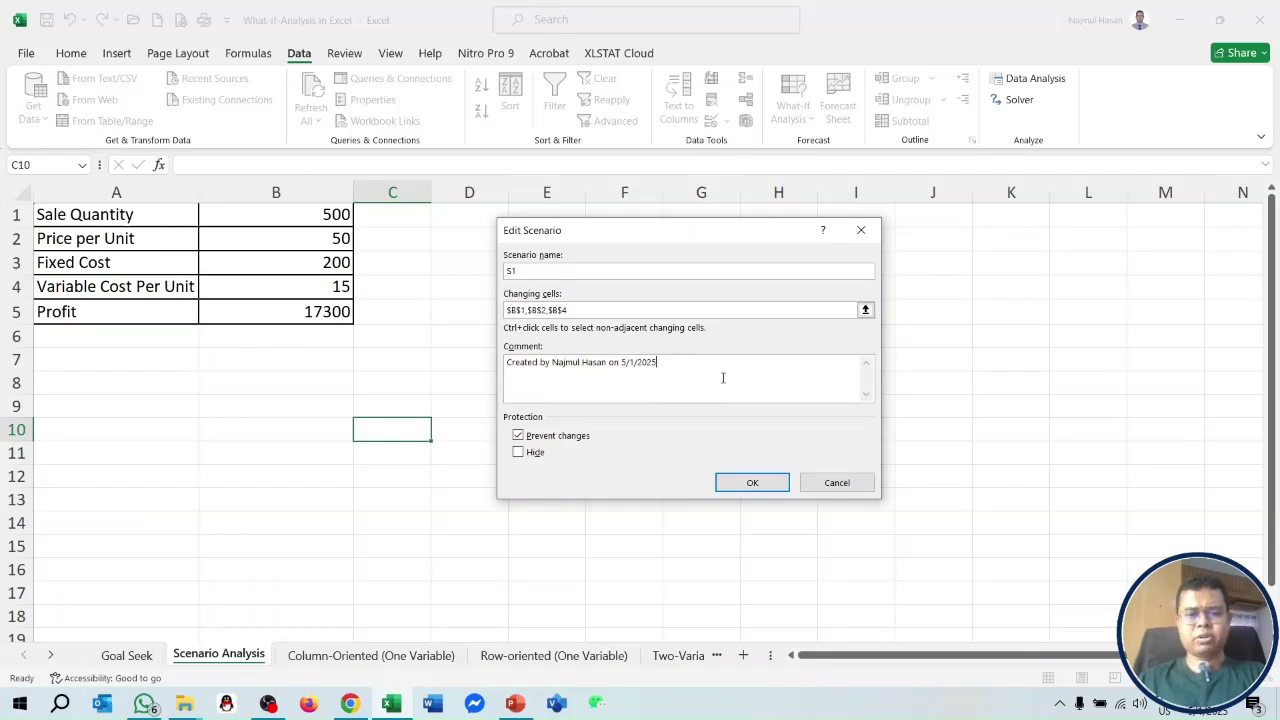
pyautogui.moveTo(706, 369); pyautogui.dragTo(490, 362)
pyautogui.click(738, 382)
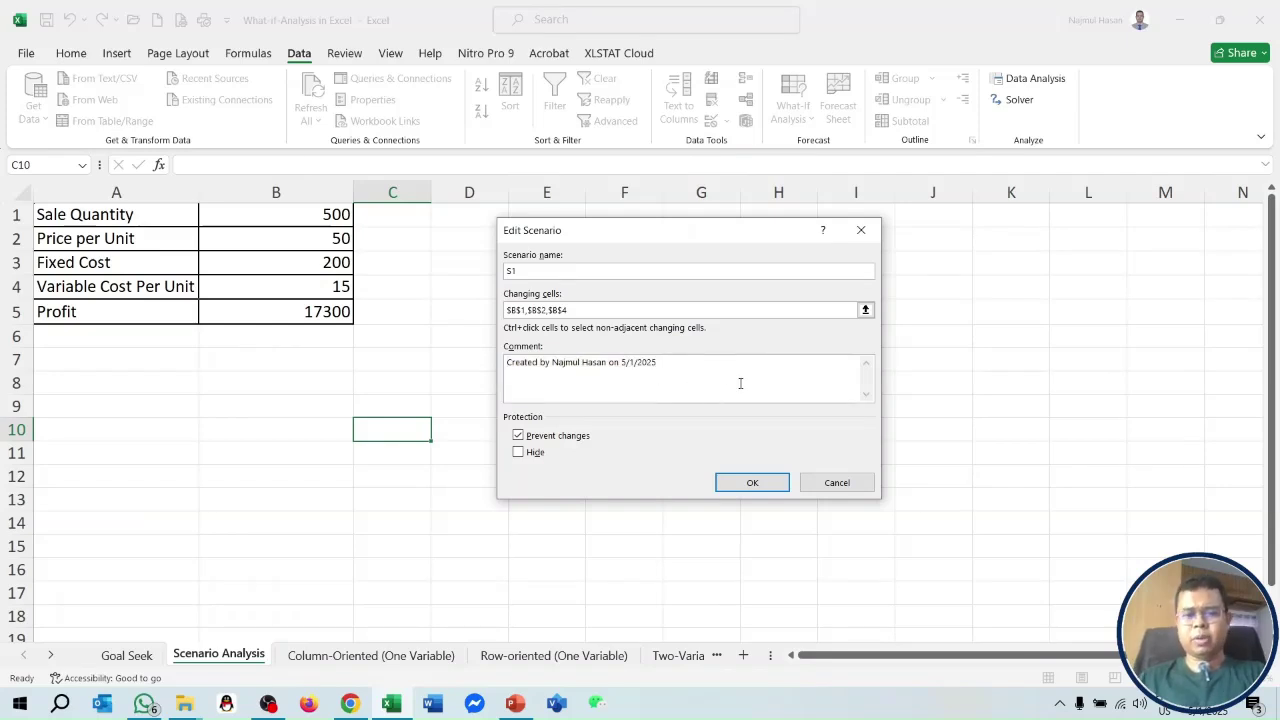
# Step: Set scenario S1's values to 800 for B1, 45 for B2 and 14 for B4, and begin adding another scenario
pyautogui.click(750, 483)
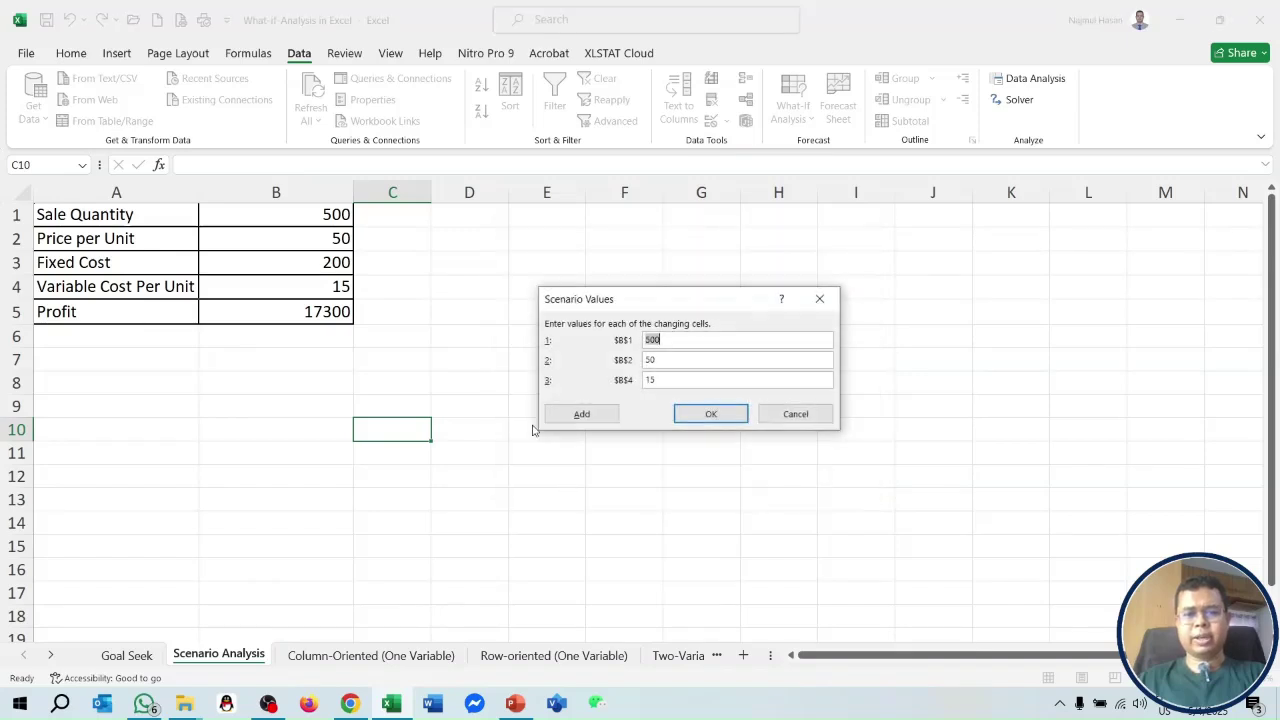
pyautogui.moveTo(701, 310); pyautogui.dragTo(681, 226)
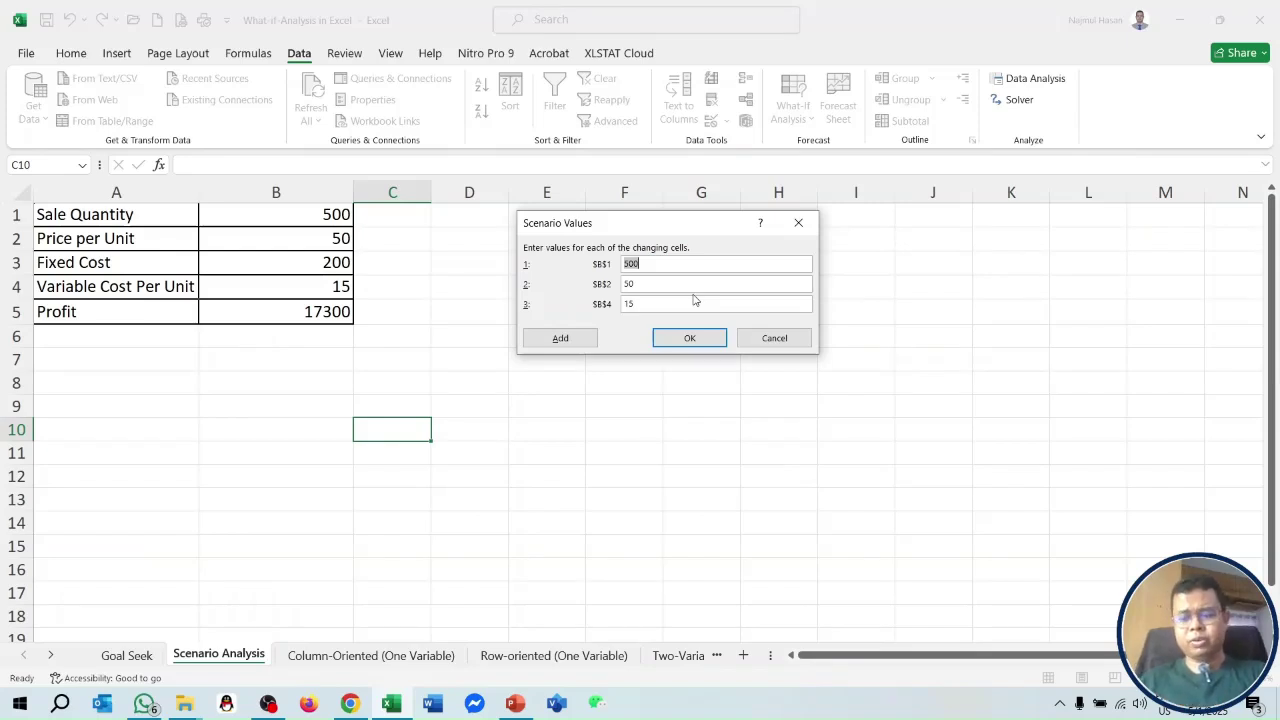
pyautogui.write('8')
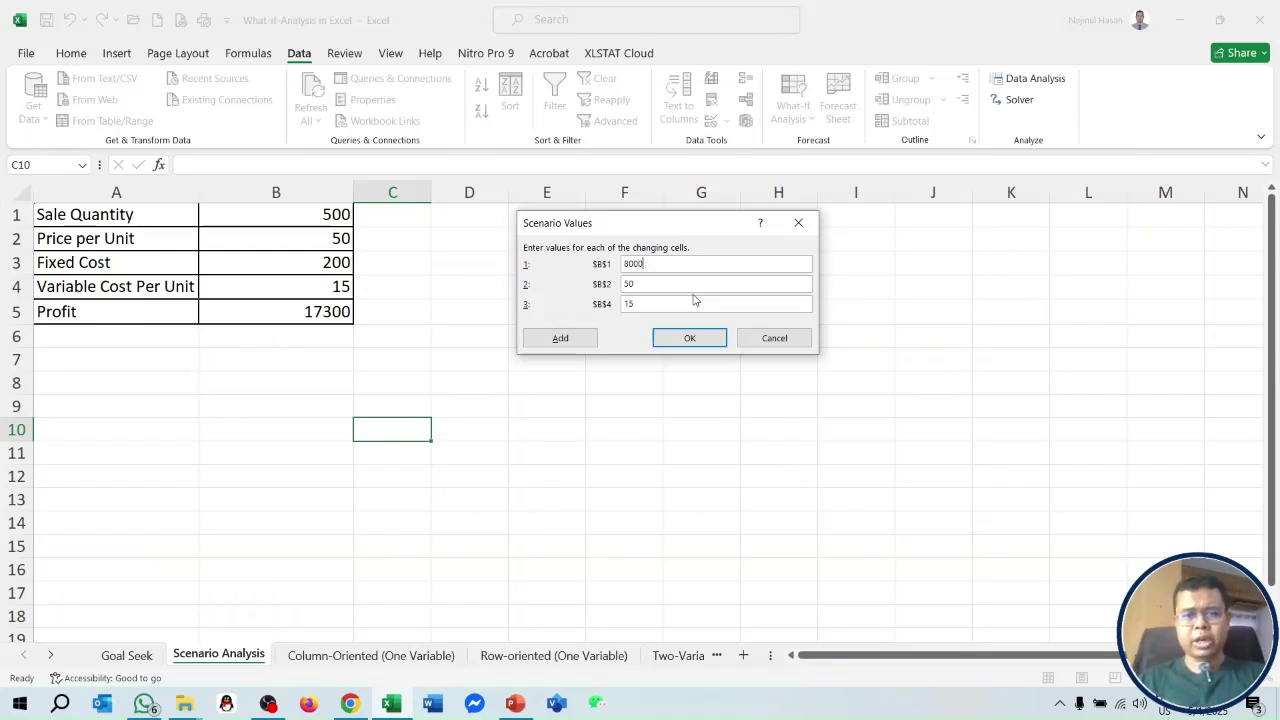
pyautogui.write('000')
pyautogui.press('BackSpace')
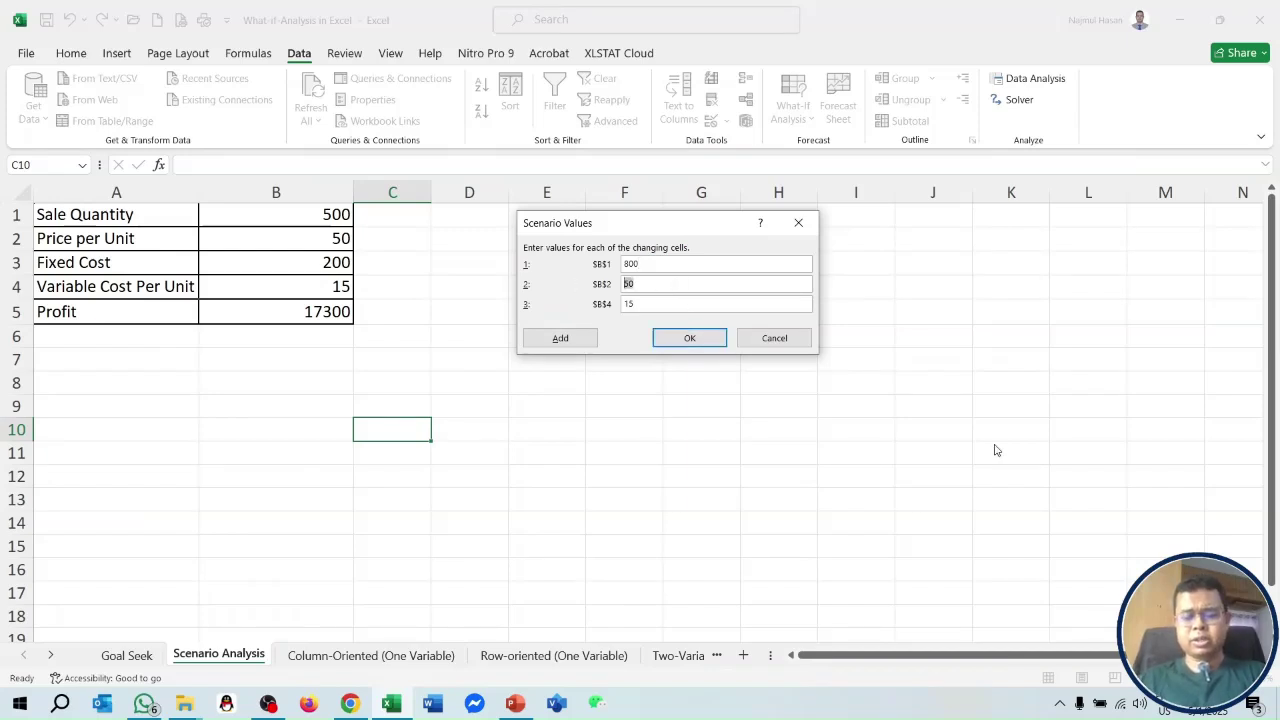
pyautogui.write('45')
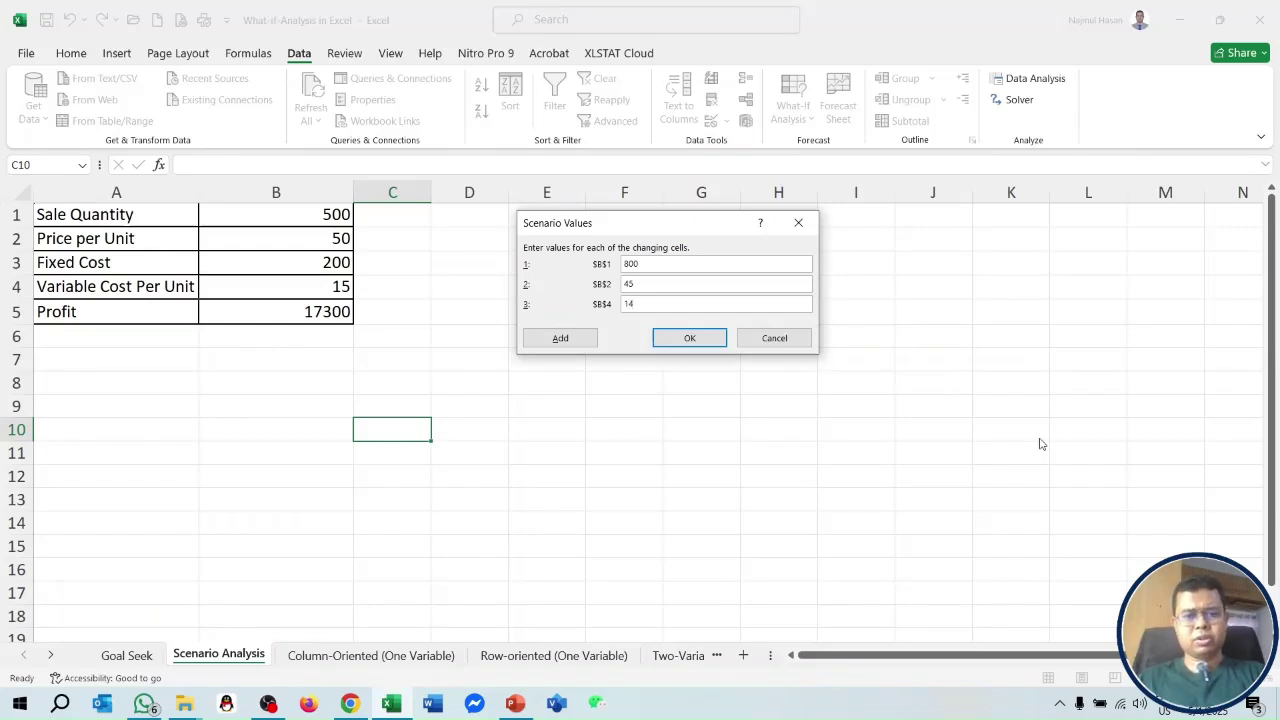
pyautogui.click(563, 337)
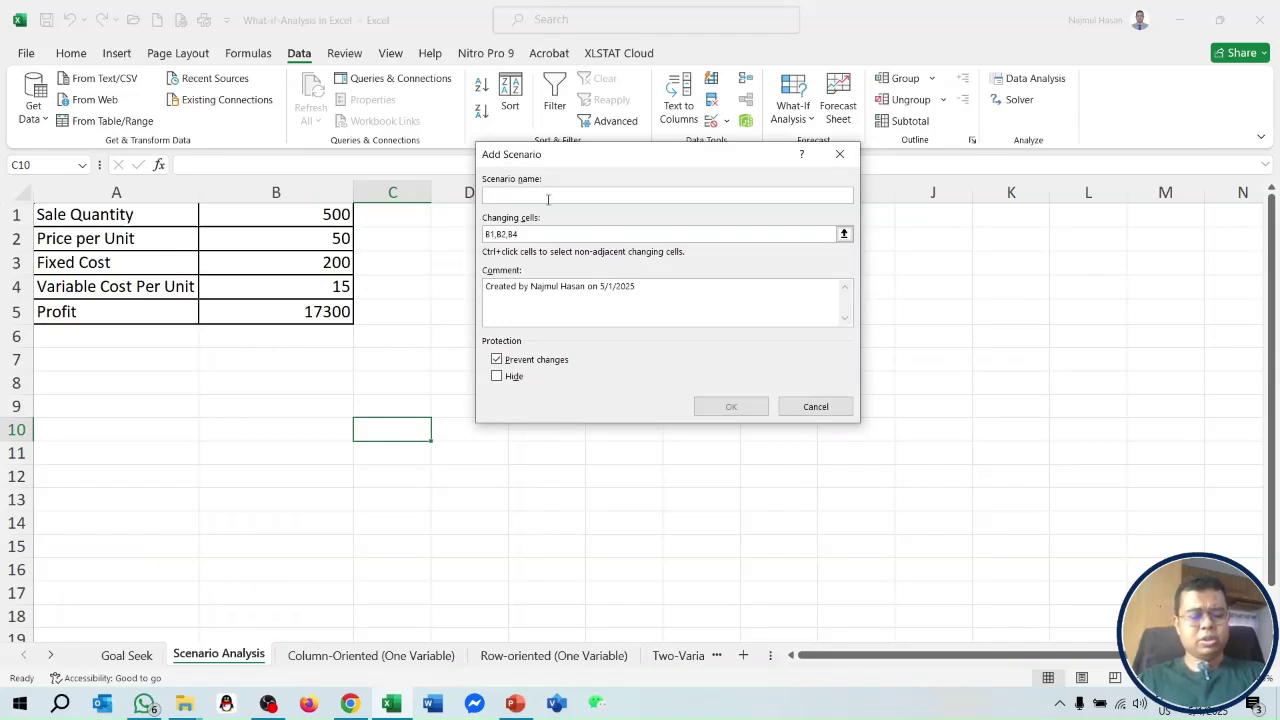
# Step: Define scenario S2 with 400 for B1, 55 for B2 and 16 for B4, and begin adding another scenario
pyautogui.write('S2')
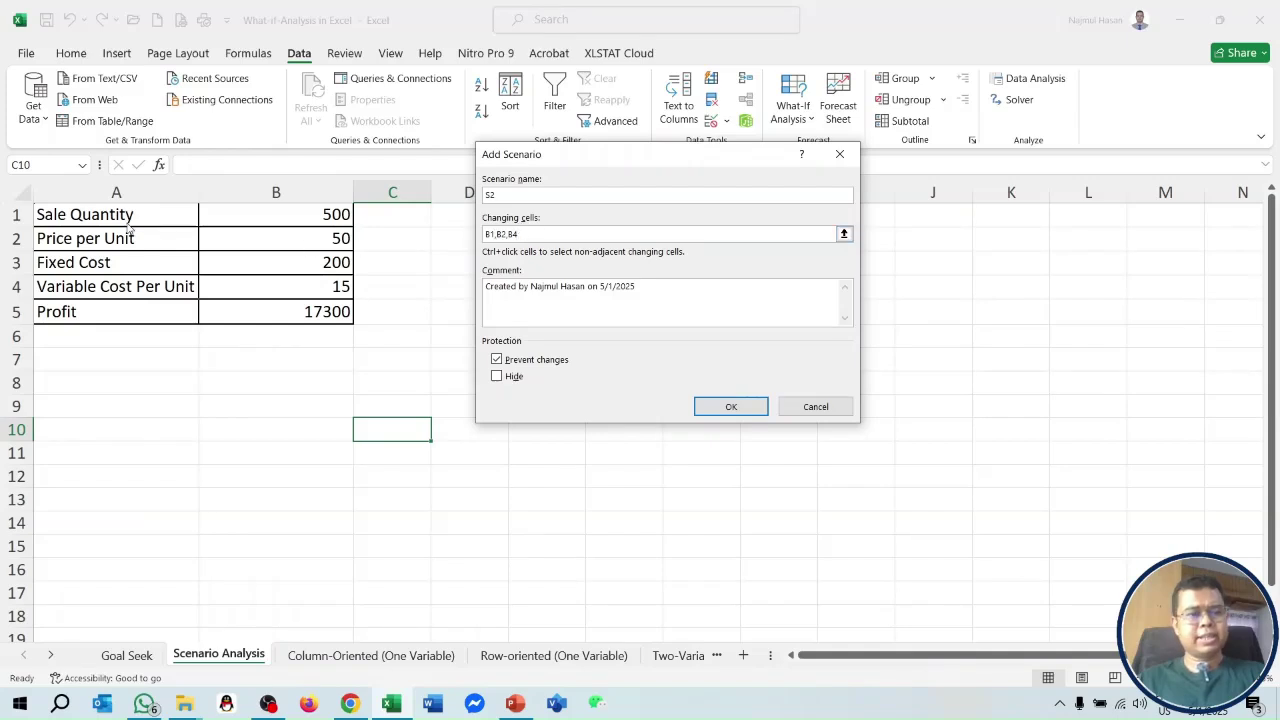
pyautogui.click(710, 406)
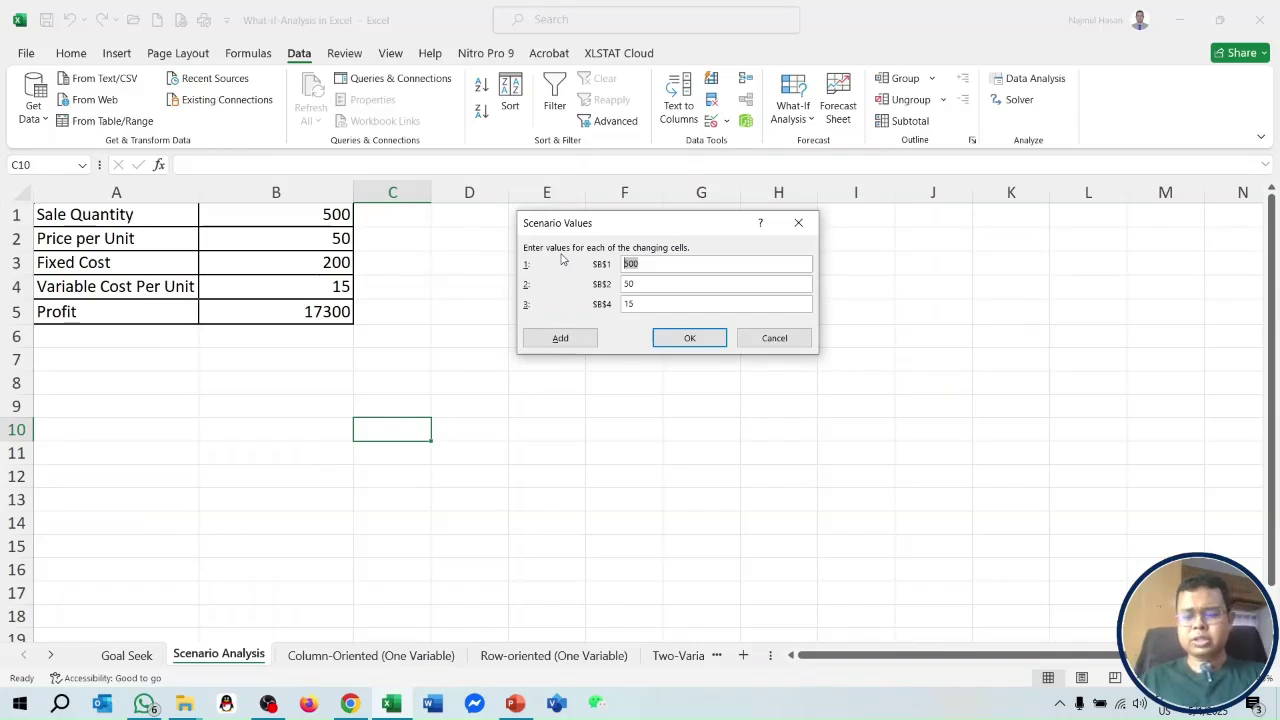
pyautogui.write('40')
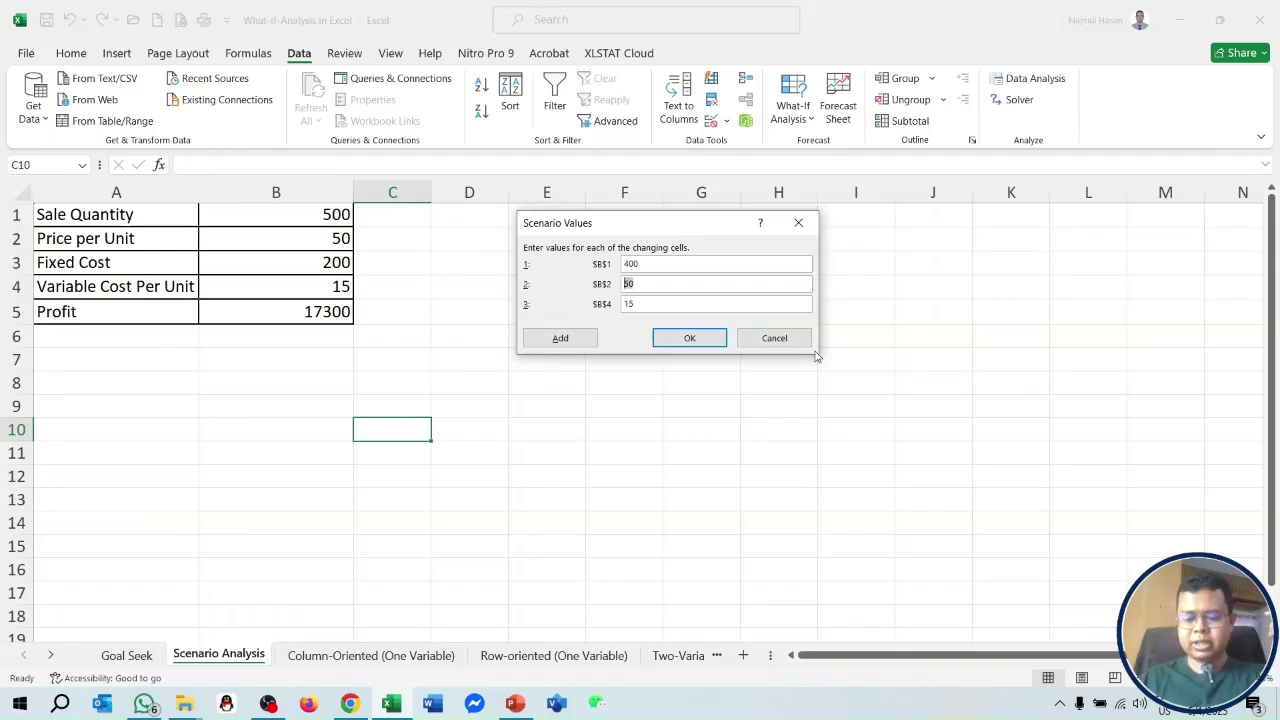
pyautogui.write('55')
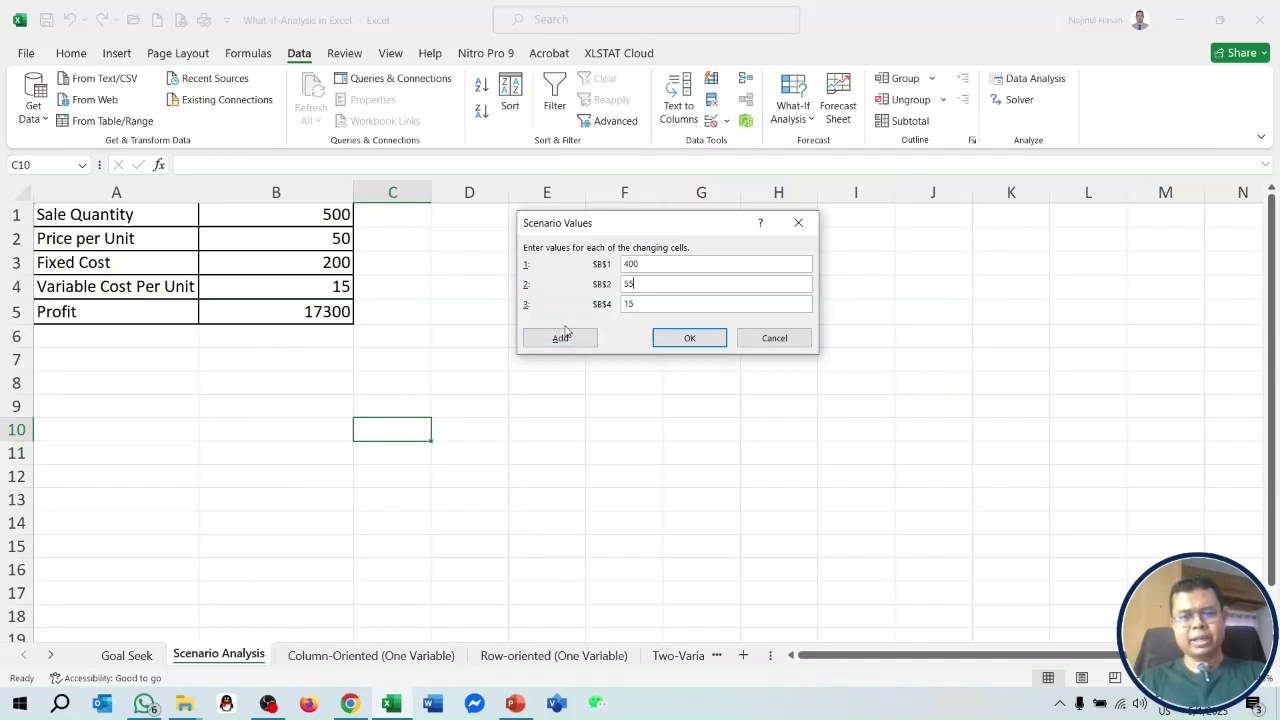
pyautogui.press('Tab')
pyautogui.write('16')
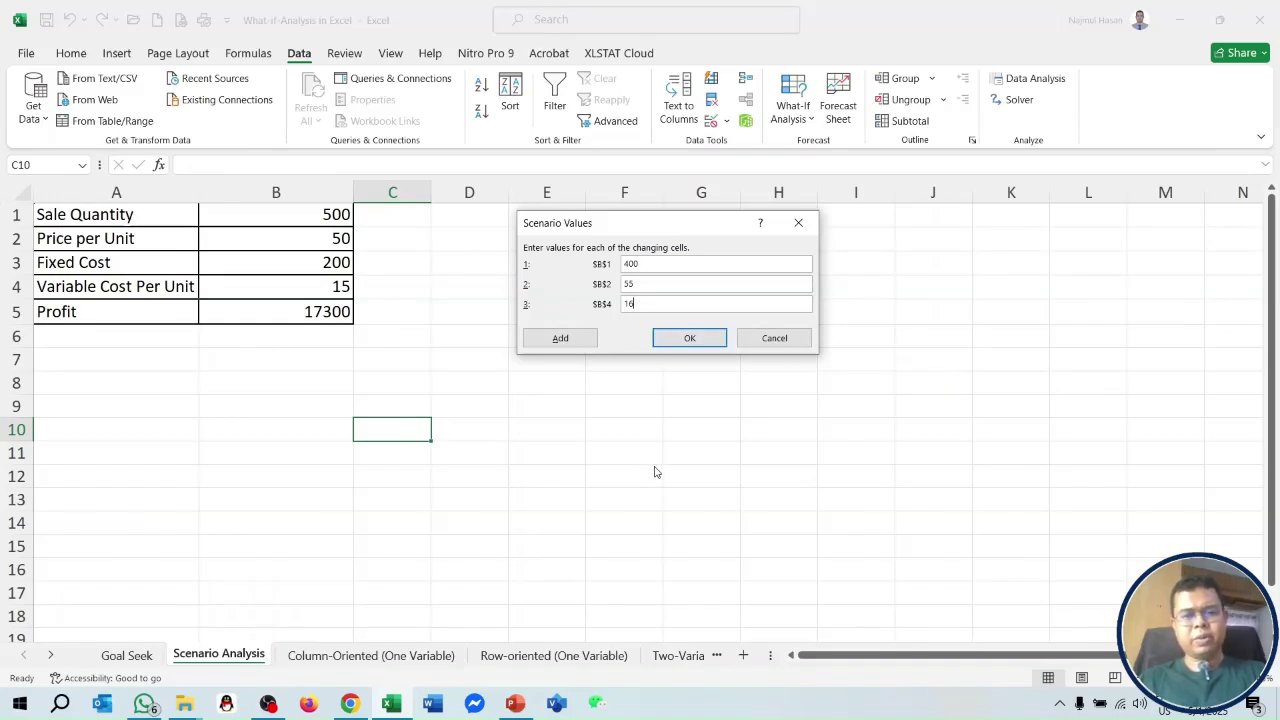
pyautogui.click(572, 338)
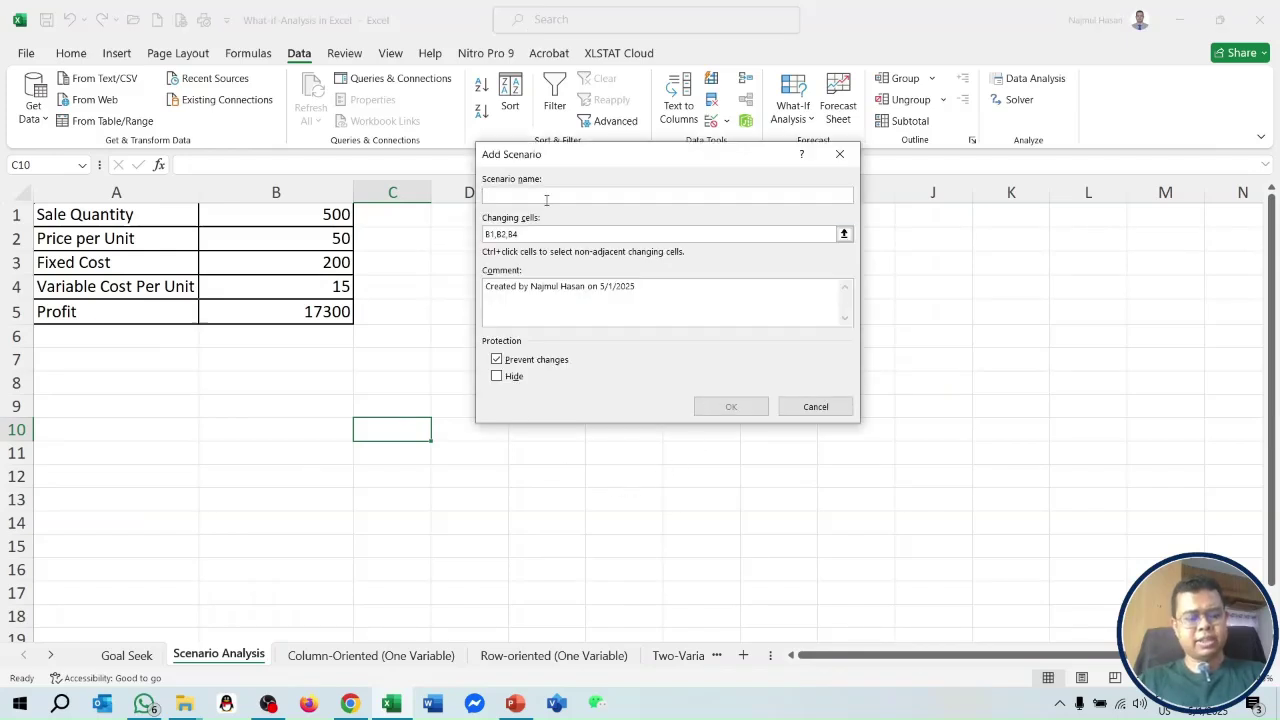
# Step: Define scenario S3 with 600 for B1 and 48 for B2, keeping B4 at 15, and return to the scenario list
pyautogui.write('S3')
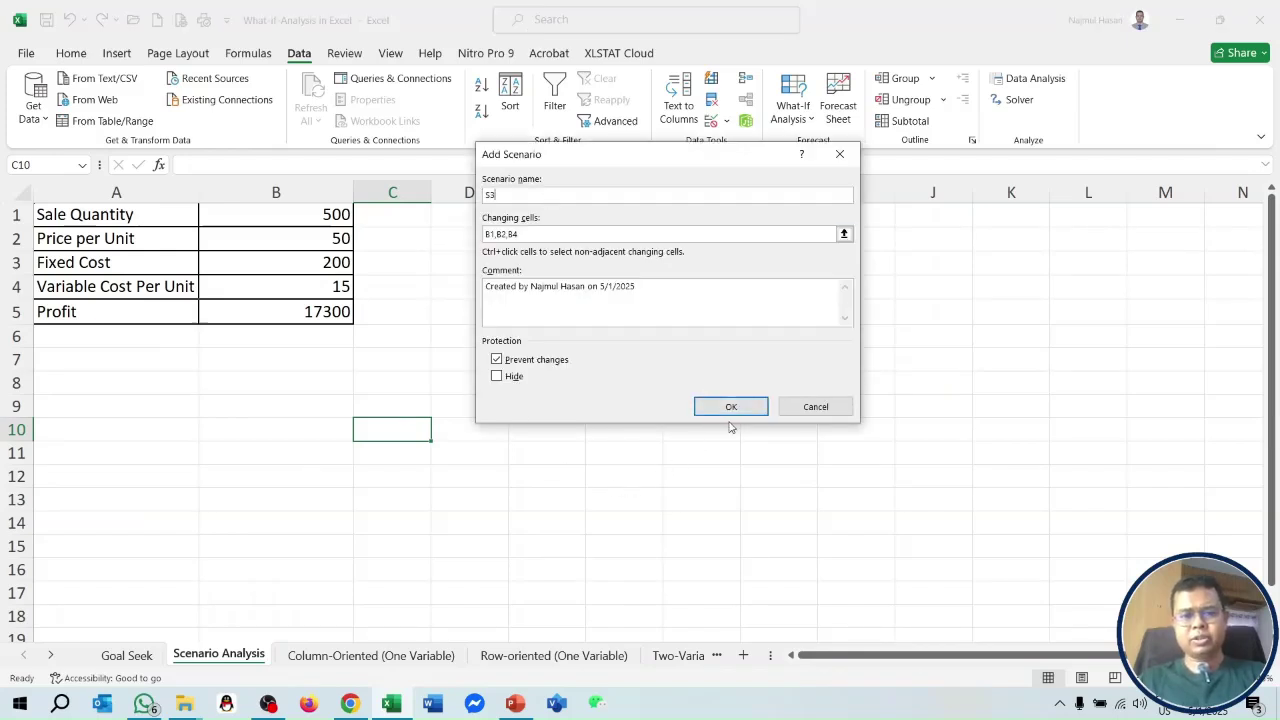
pyautogui.click(705, 404)
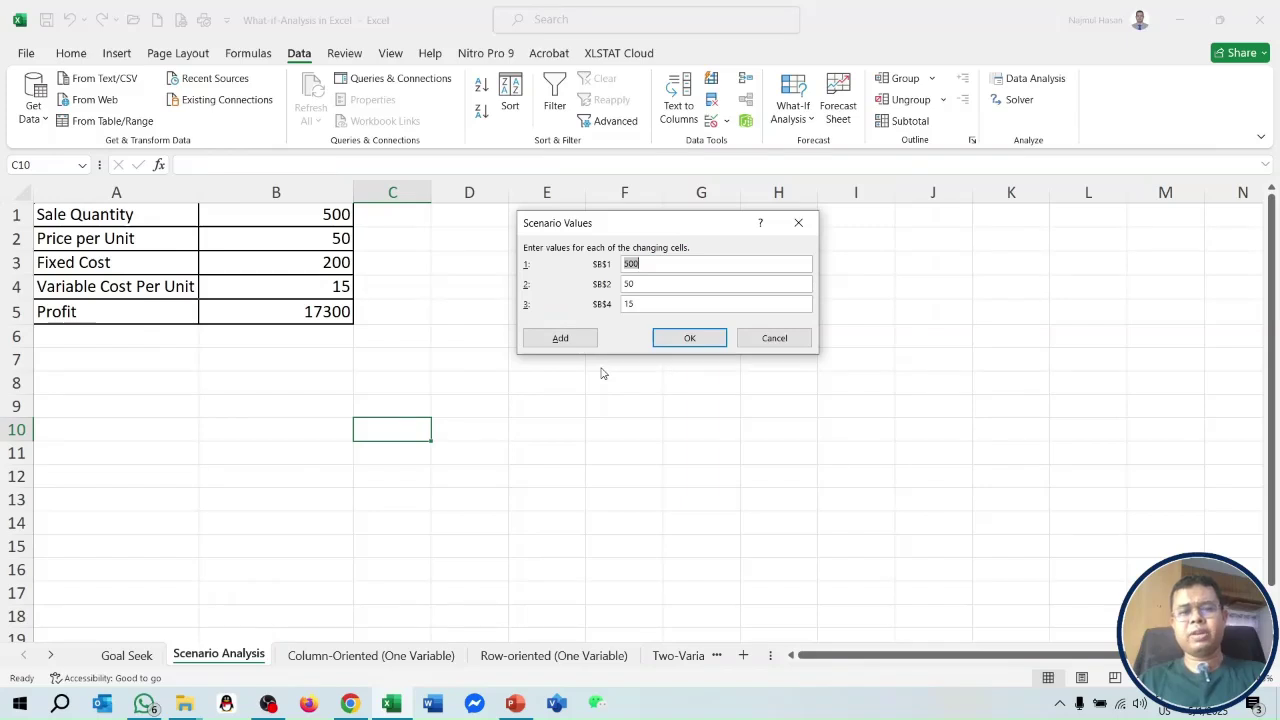
pyautogui.write('60')
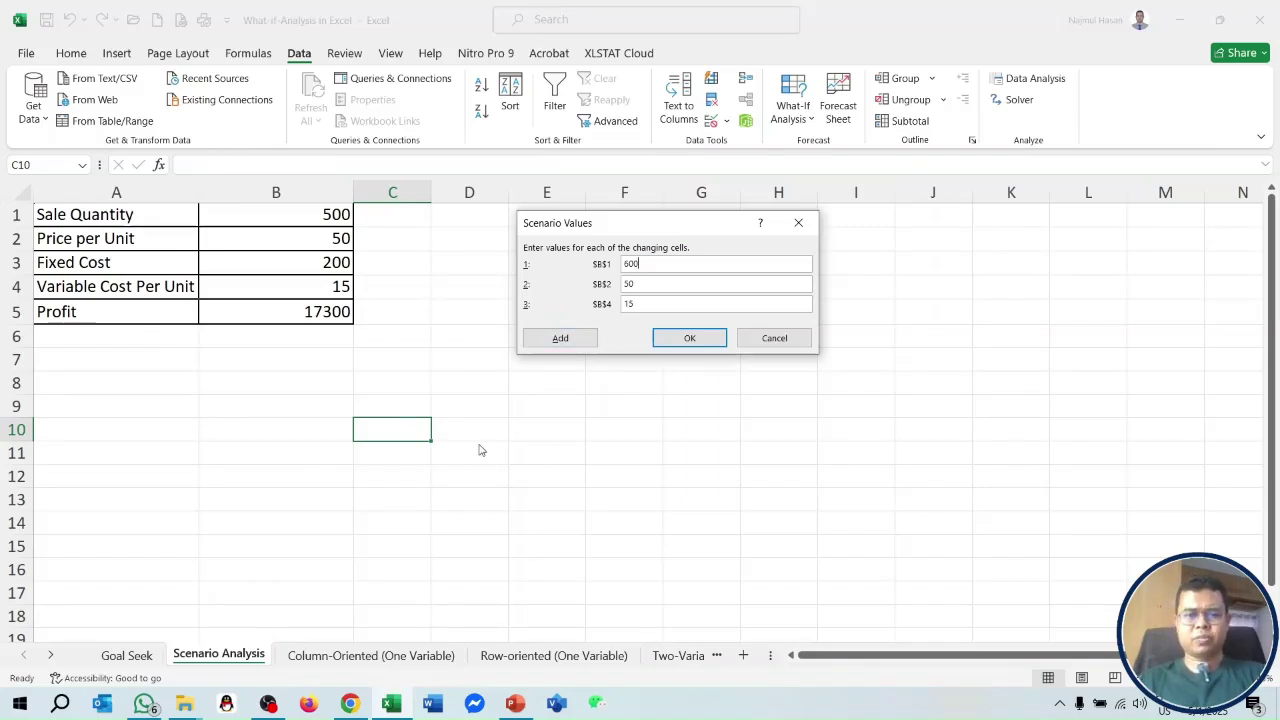
pyautogui.moveTo(660, 285); pyautogui.dragTo(569, 287)
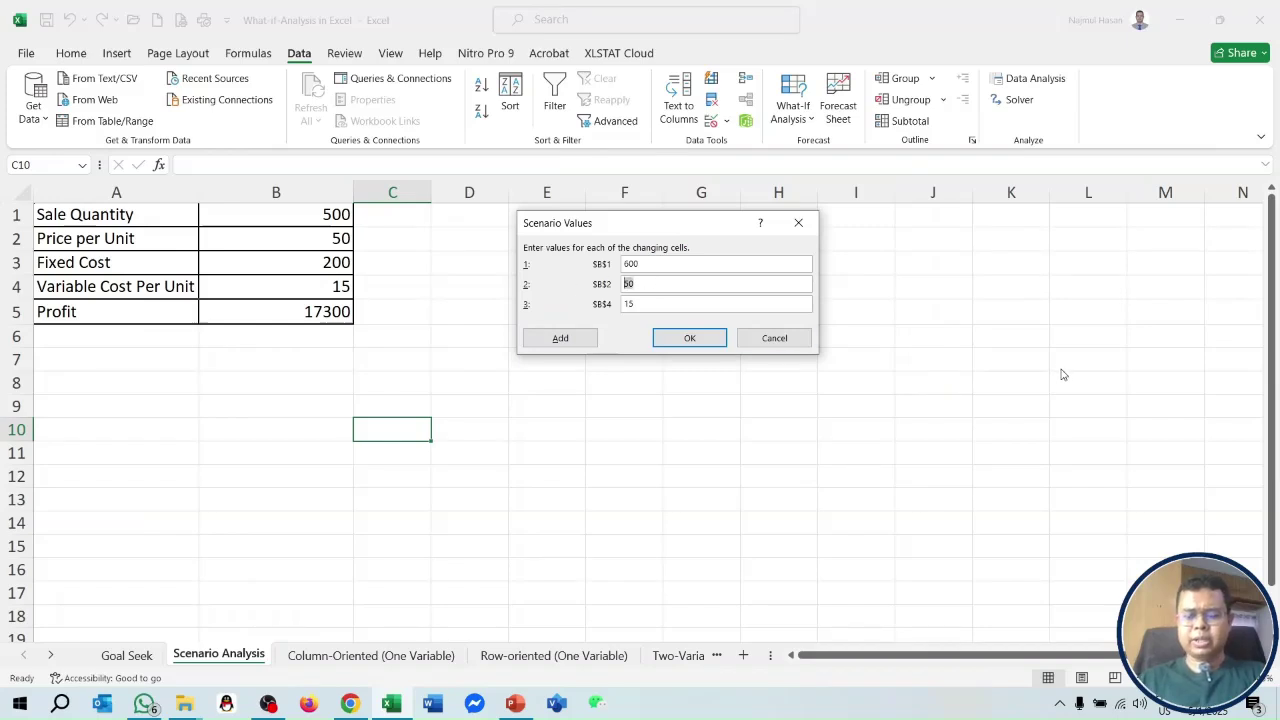
pyautogui.write('48')
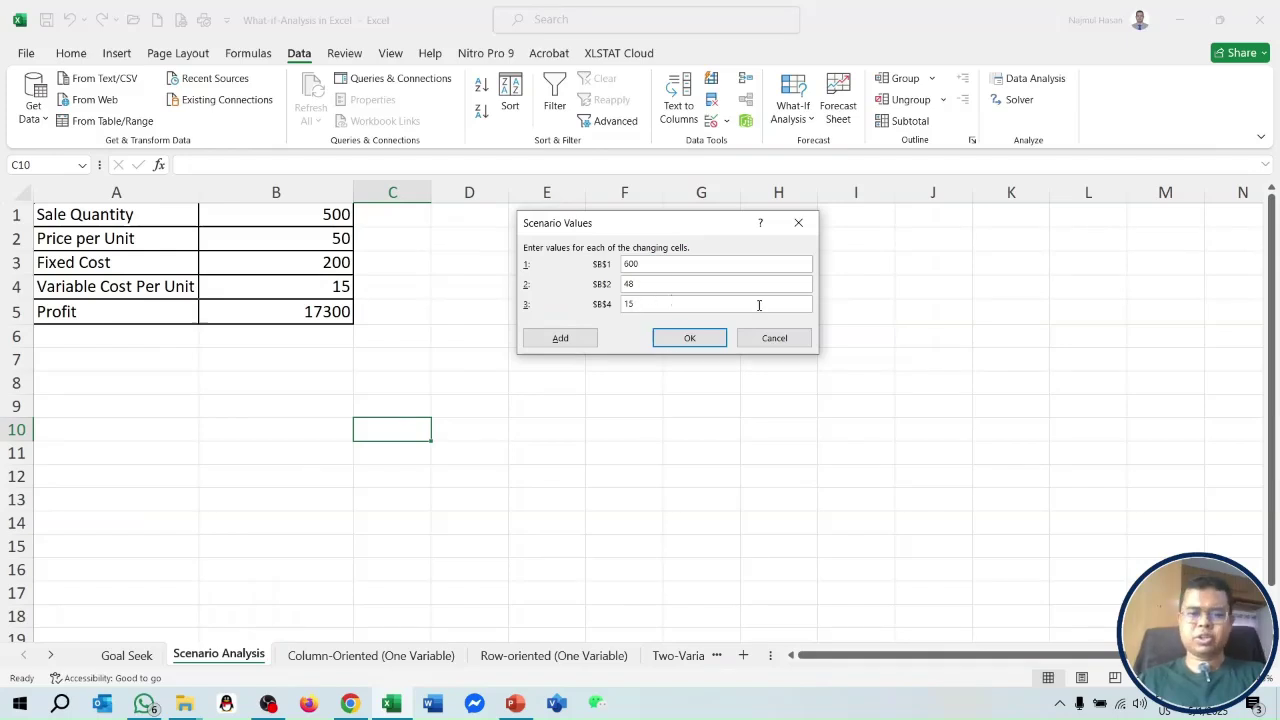
pyautogui.click(562, 338)
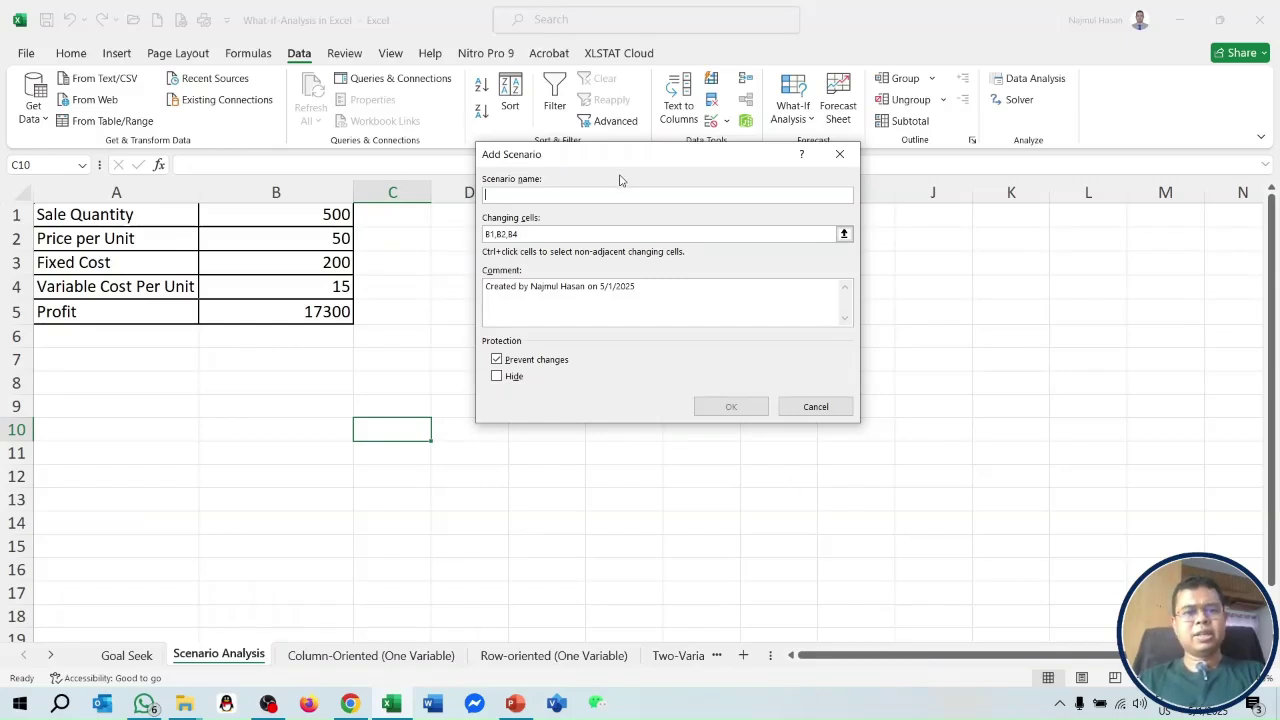
pyautogui.click(815, 409)
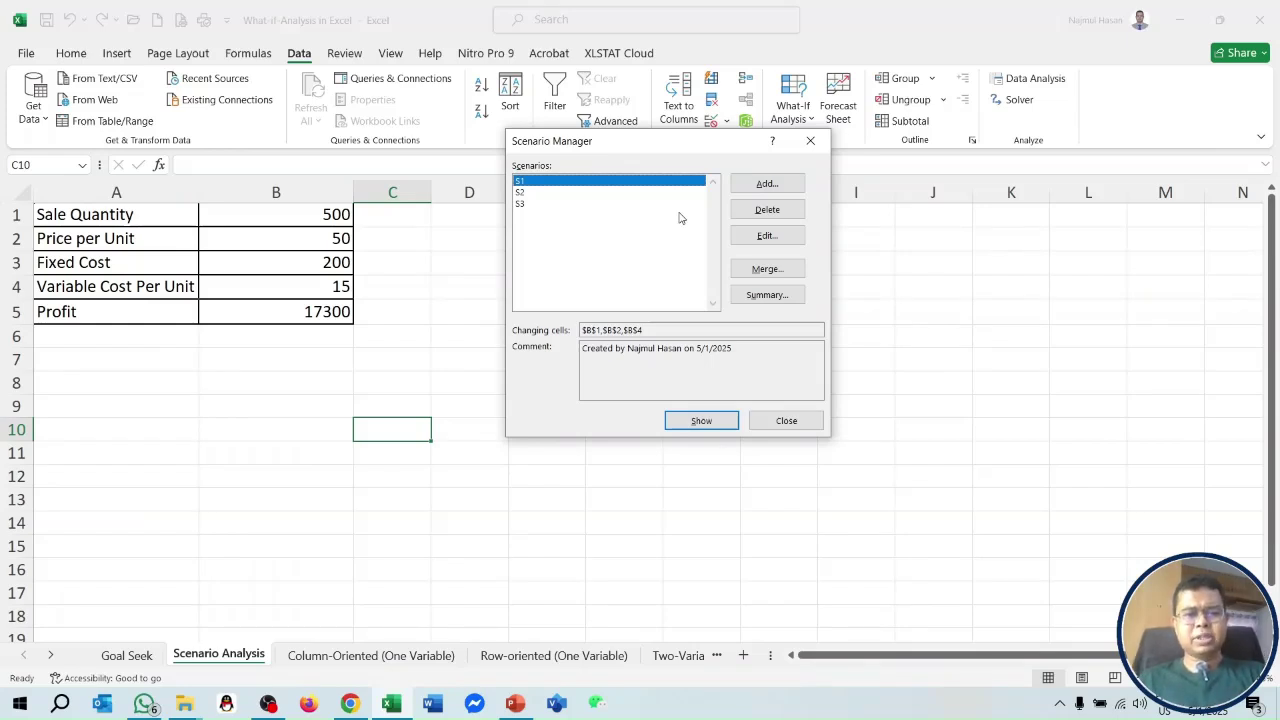
# Step: Edit scenario S1 so that its sale quantity in B1 is 850
pyautogui.click(771, 240)
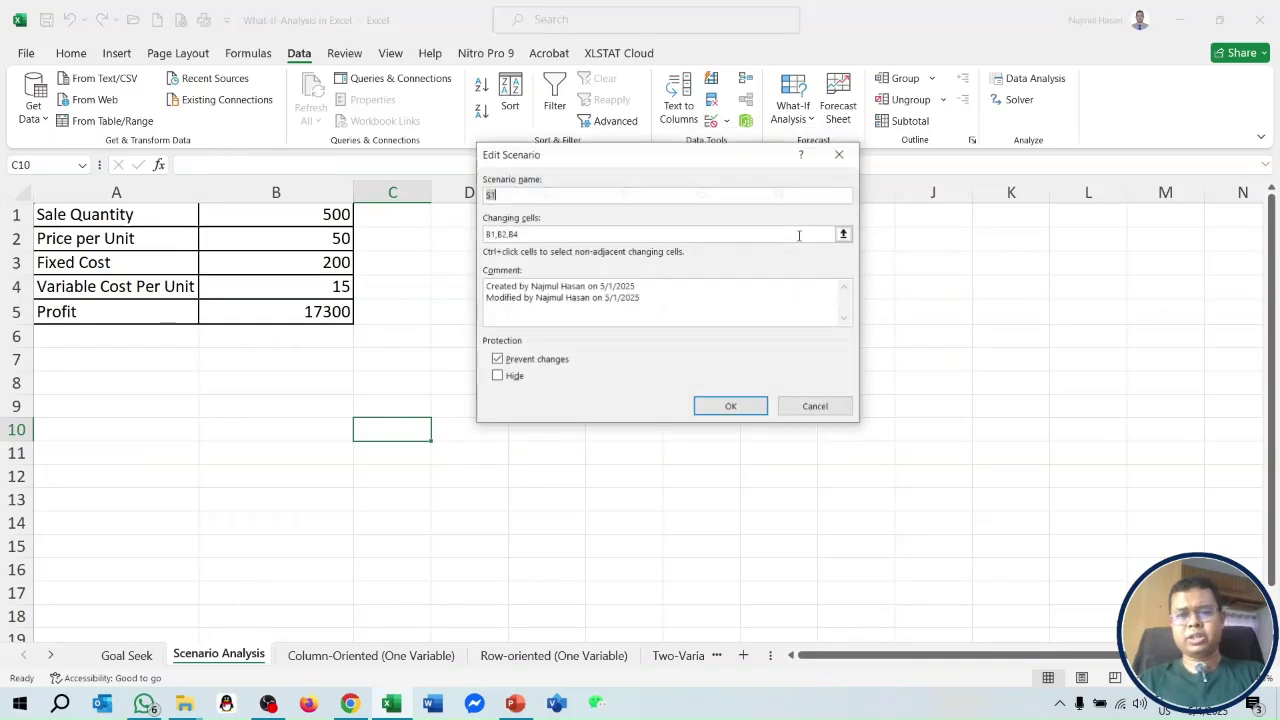
pyautogui.click(729, 405)
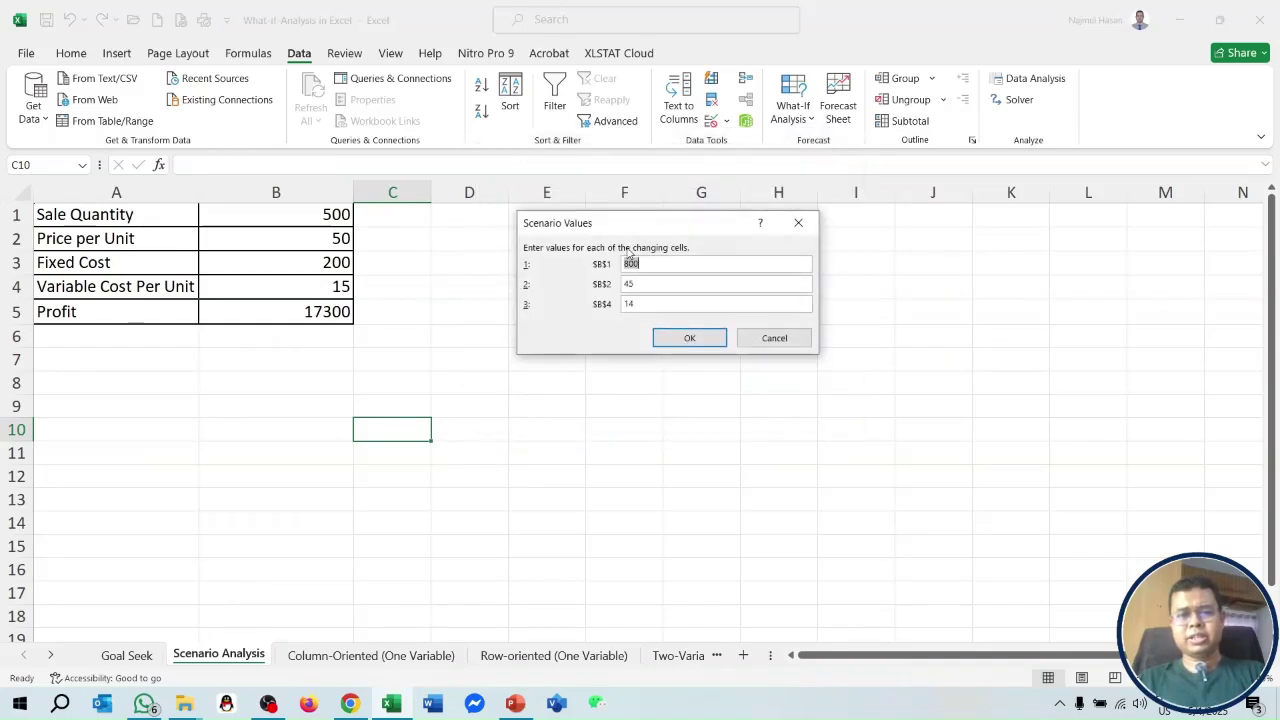
pyautogui.click(648, 263)
pyautogui.doubleClick(648, 263)
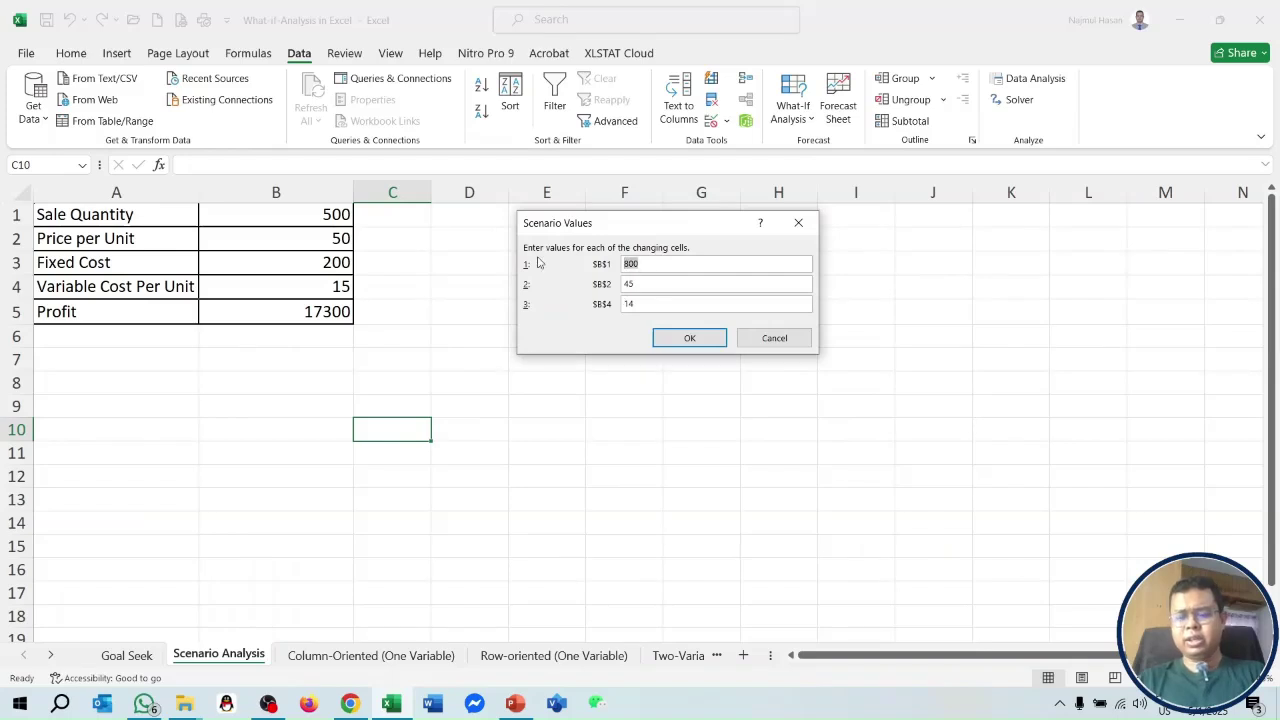
pyautogui.write('850')
pyautogui.click(705, 340)
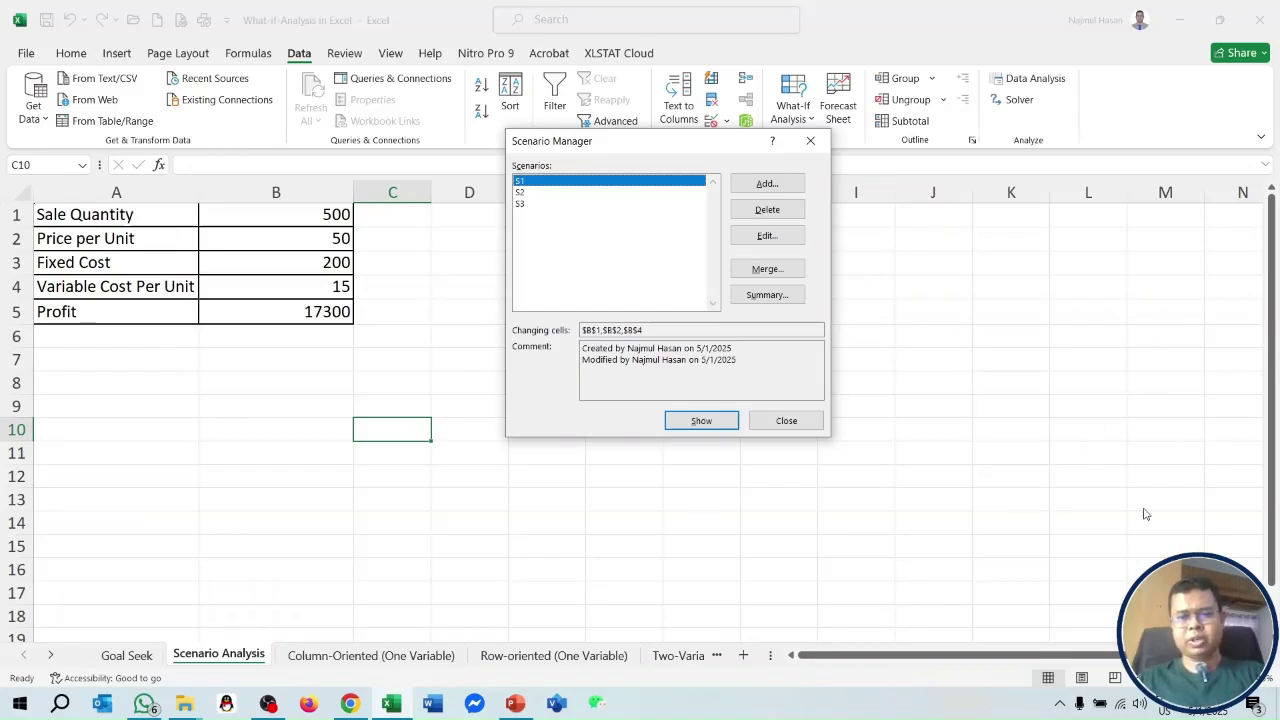
# Step: Generate a scenario summary report with the profit cell B5 as the result cell
pyautogui.click(769, 294)
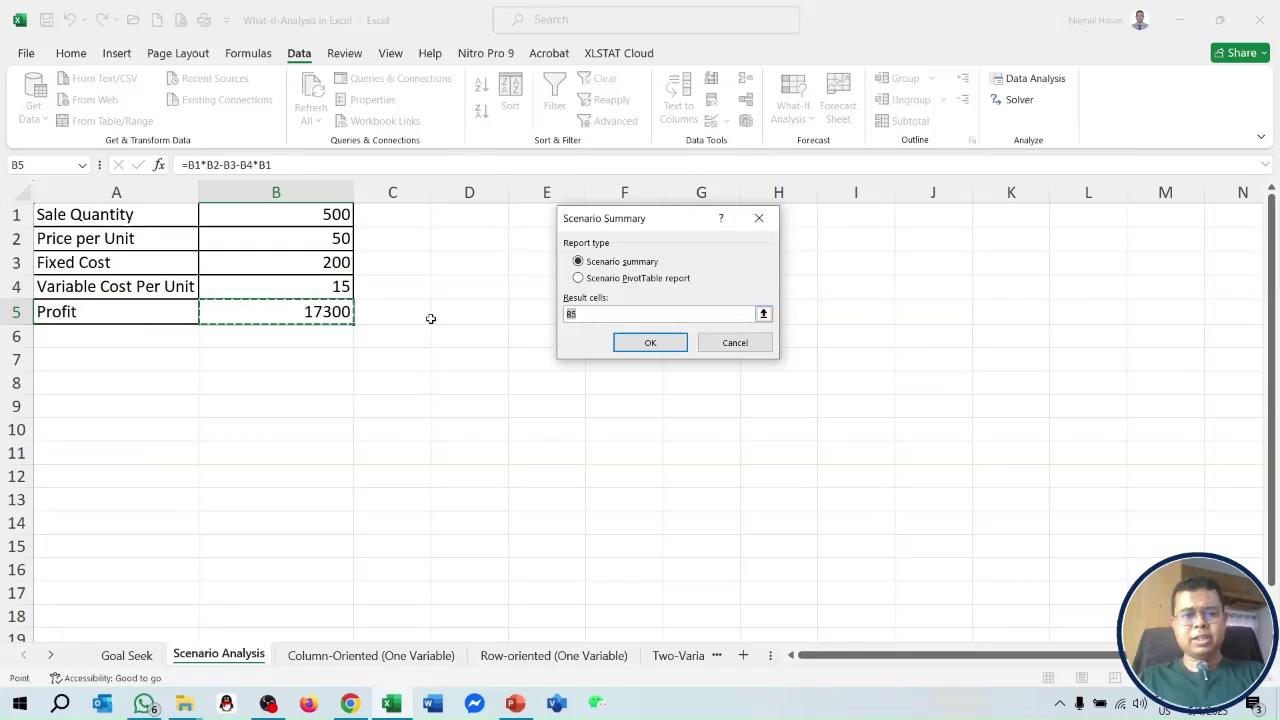
pyautogui.click(589, 318)
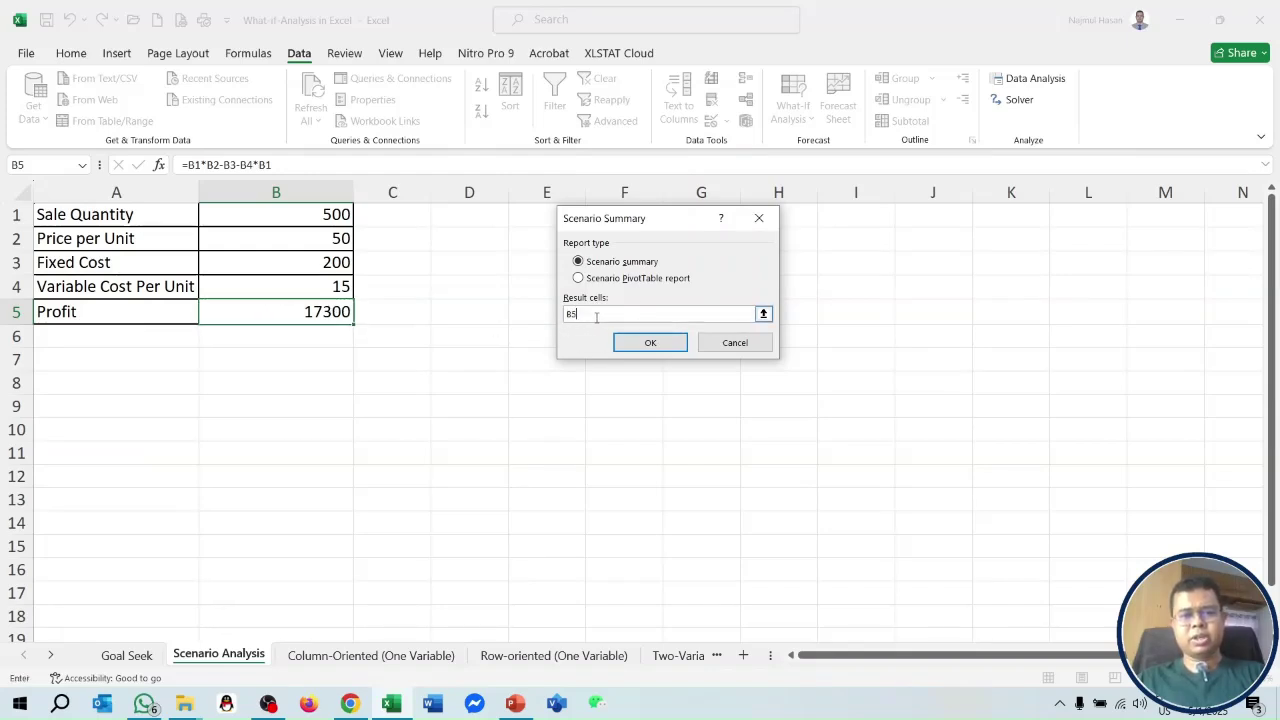
pyautogui.press('BackSpace')
pyautogui.press('BackSpace')
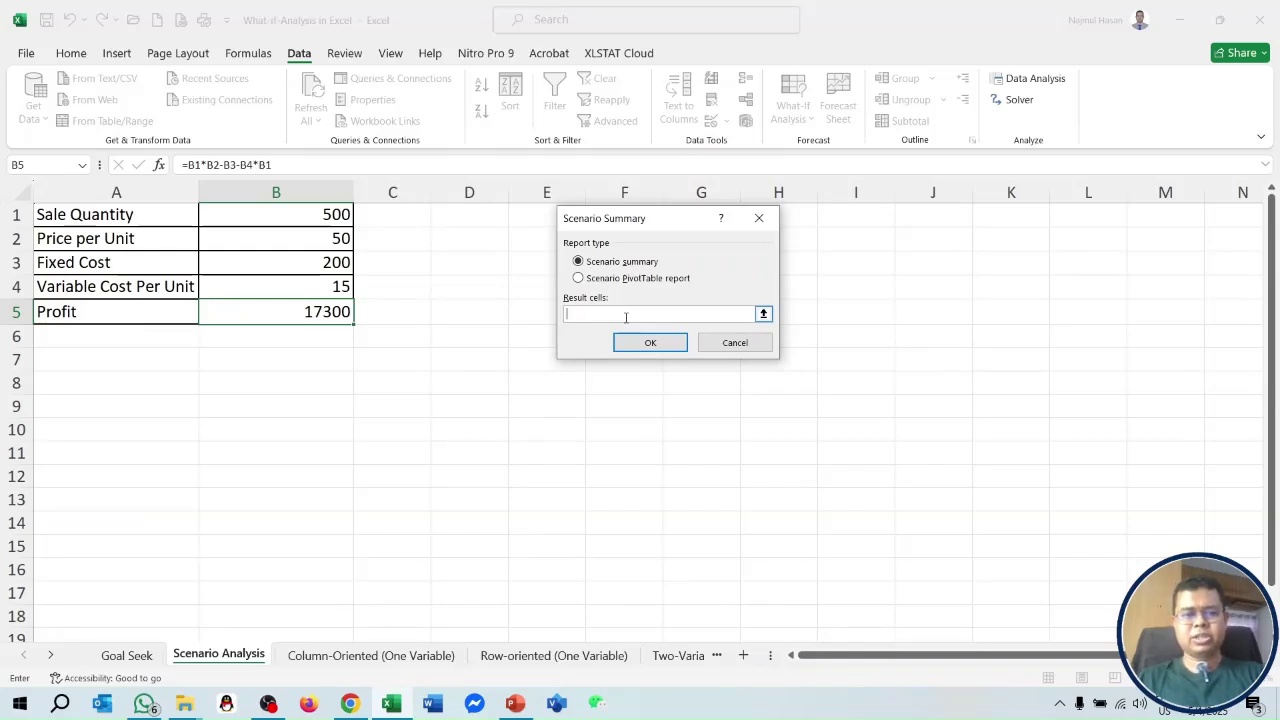
pyautogui.click(329, 311)
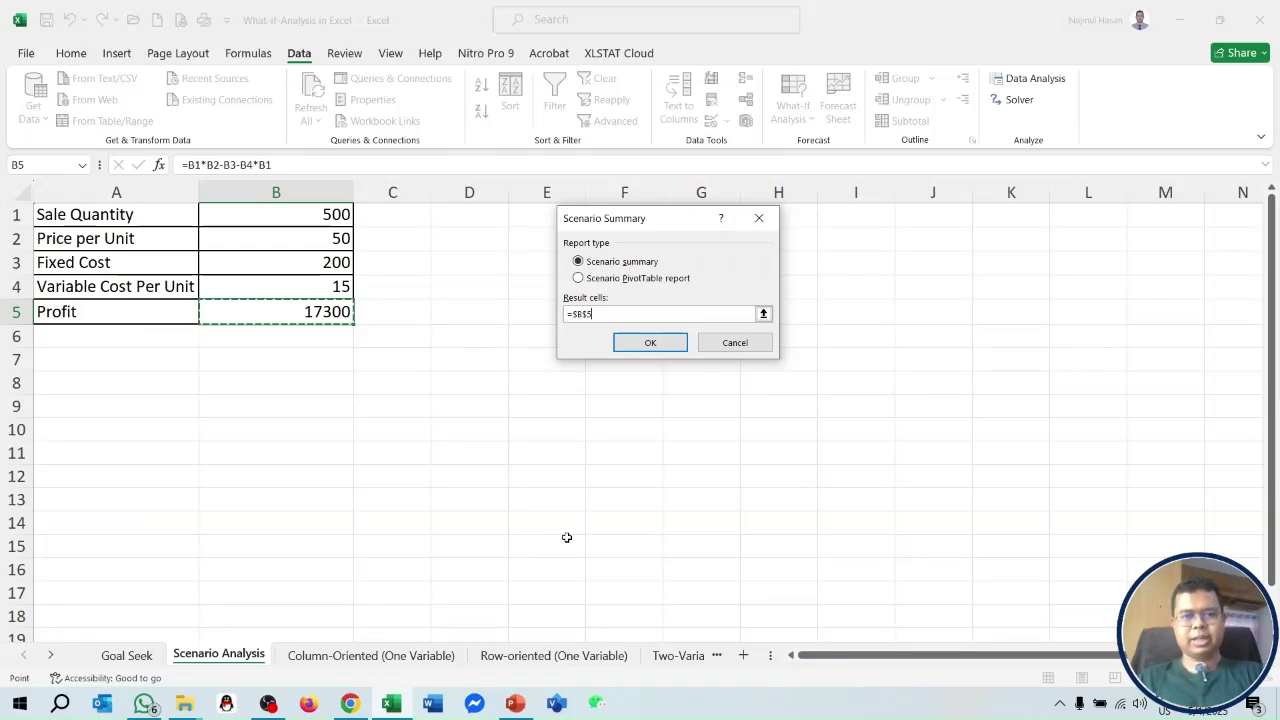
pyautogui.click(650, 344)
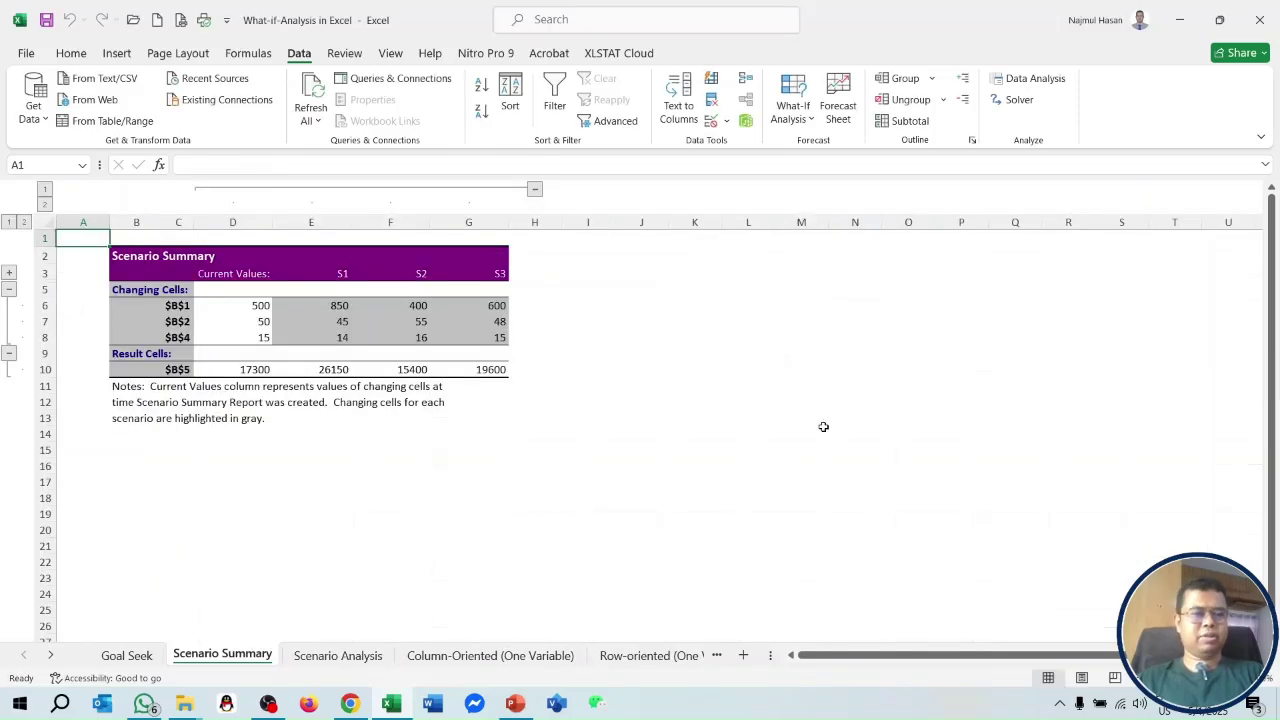
# Step: Examine the scenario summary, comparing the current profit with the quantity, price and profit figures of scenarios S1 and S2
pyautogui.scroll(4, 463, 428)
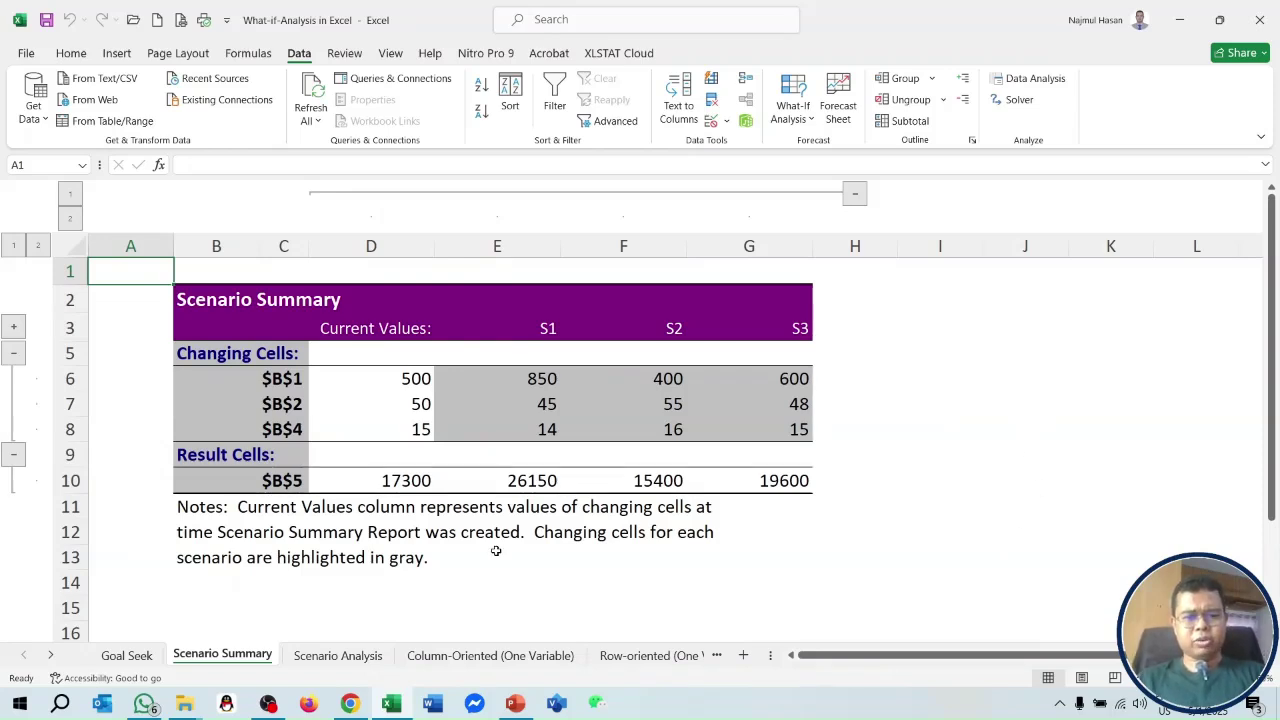
pyautogui.click(409, 246)
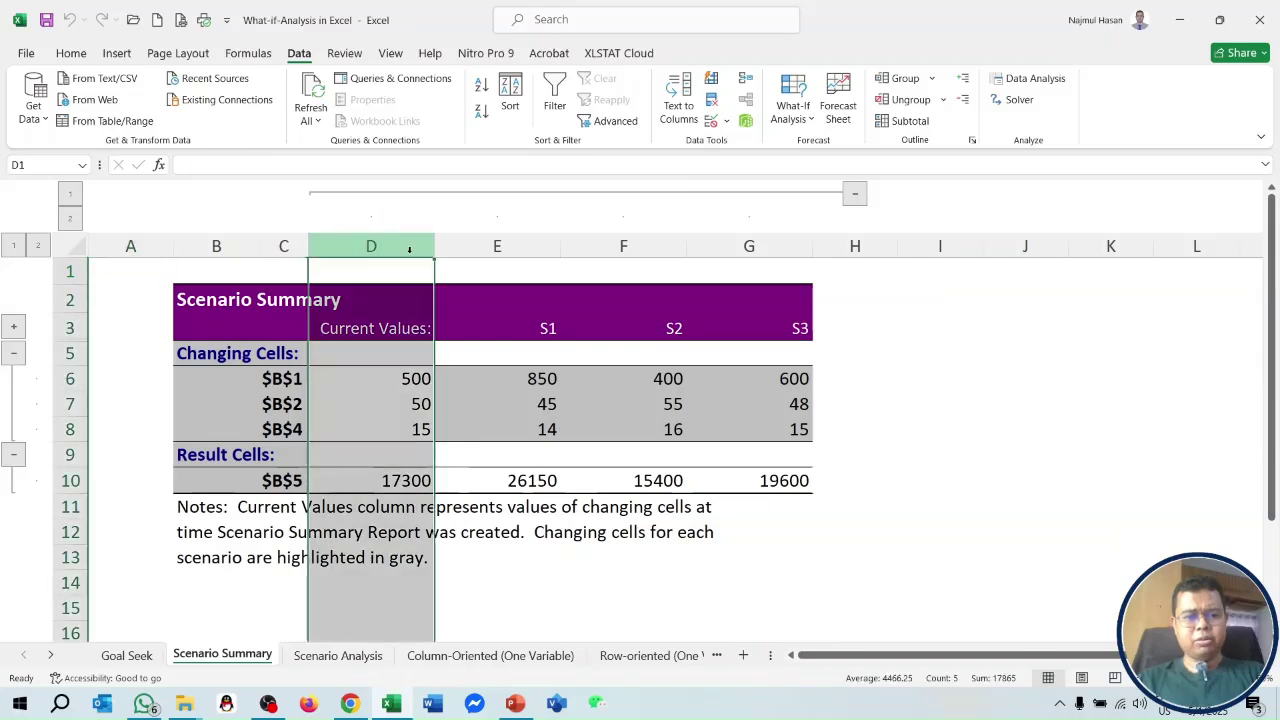
pyautogui.click(412, 479)
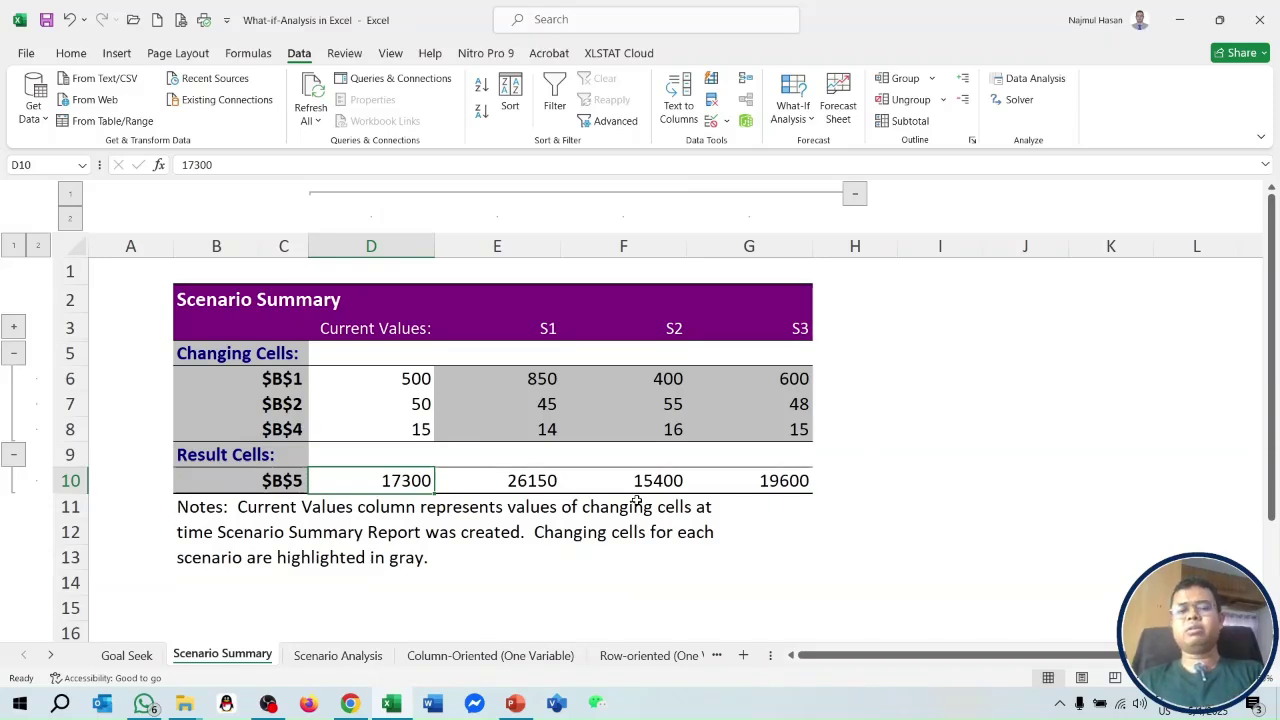
pyautogui.click(672, 380)
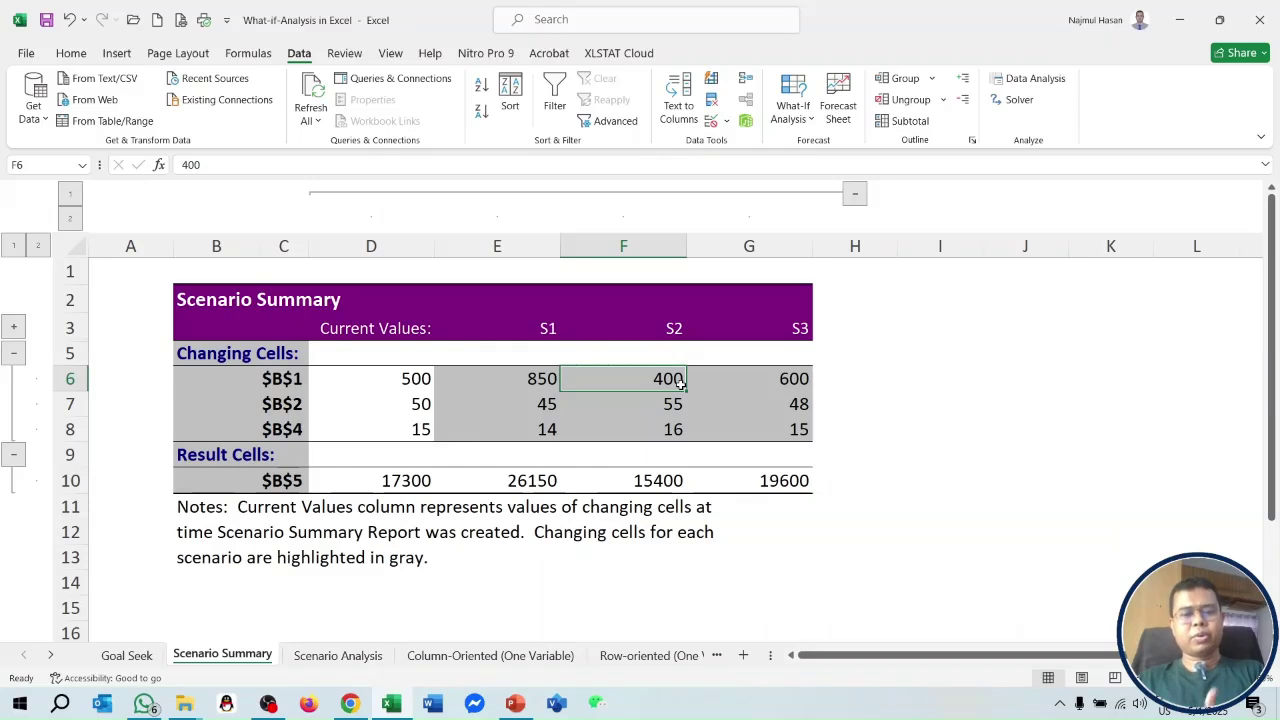
pyautogui.click(676, 406)
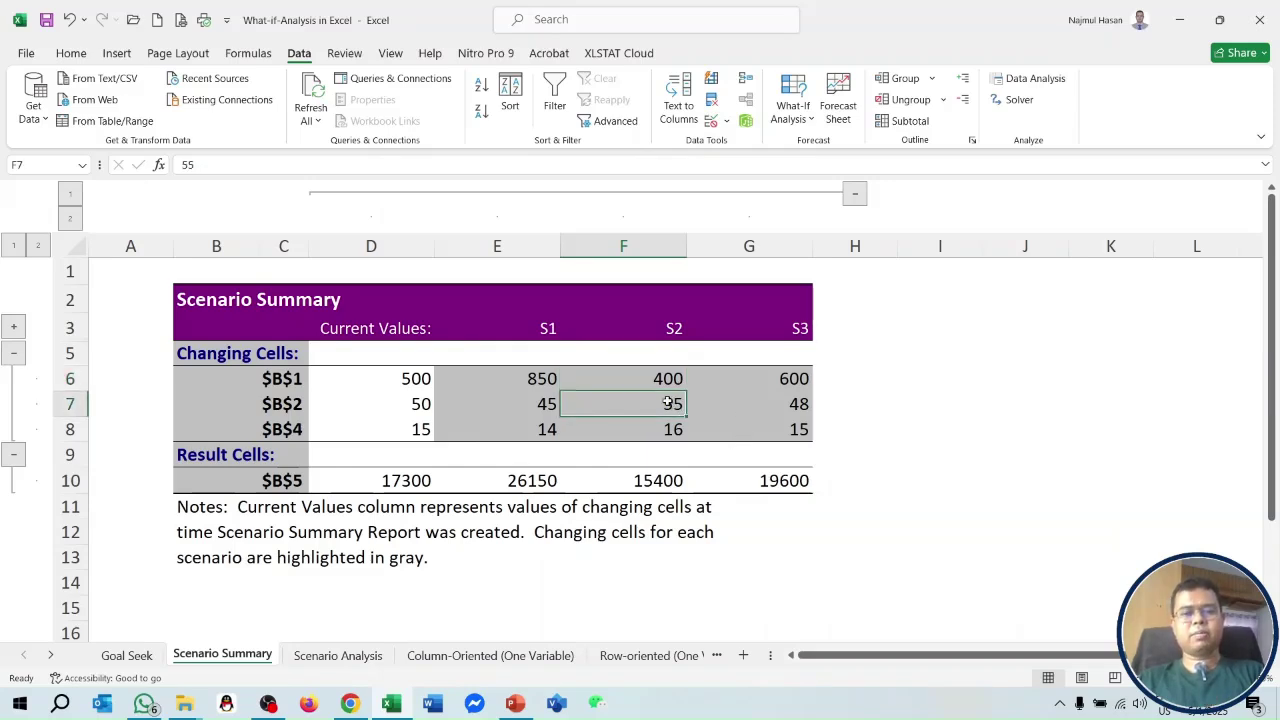
pyautogui.click(664, 481)
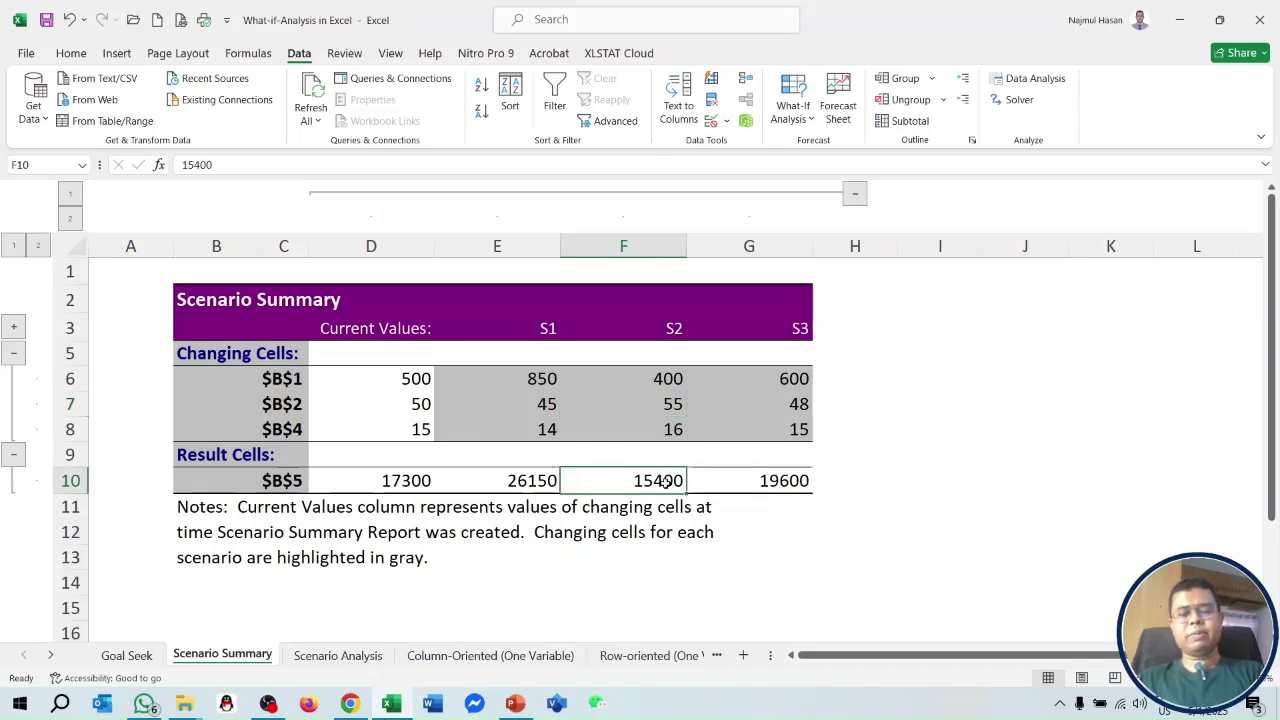
pyautogui.click(538, 378)
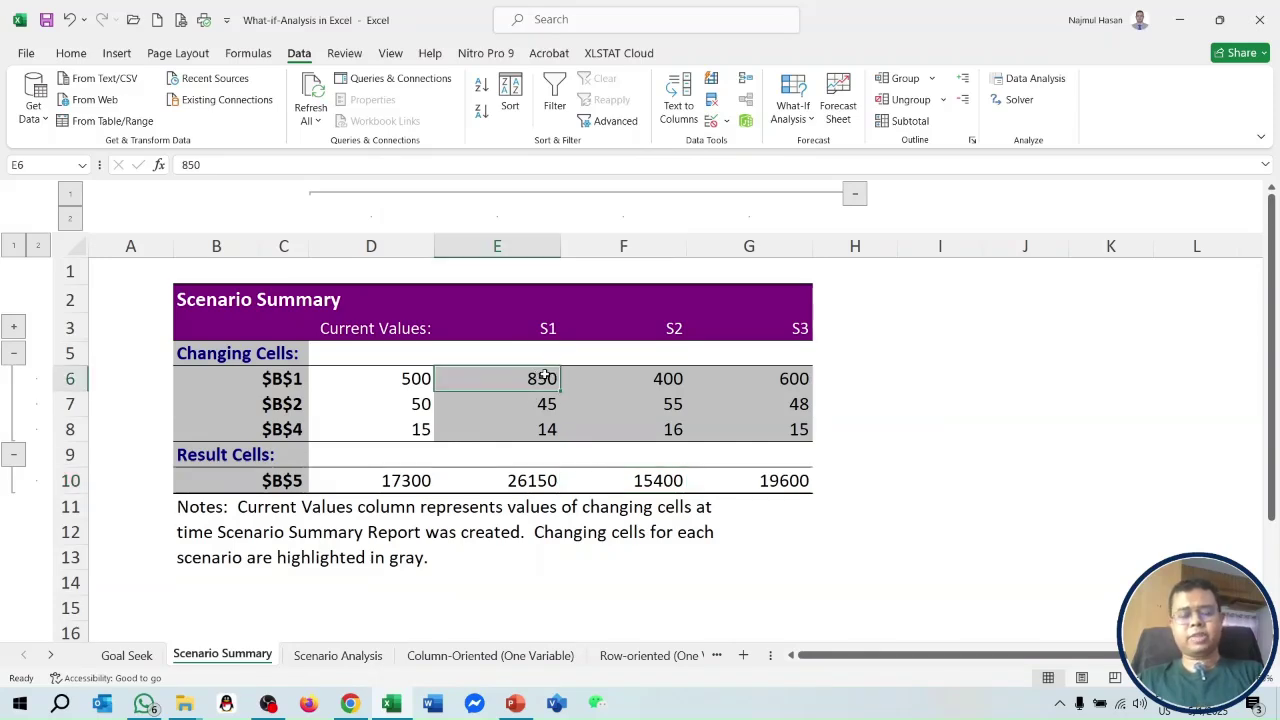
# Step: Check the ZoomIt options and mark scenario S1's quantity, price and profit with on-screen red annotations
pyautogui.click(1060, 704)
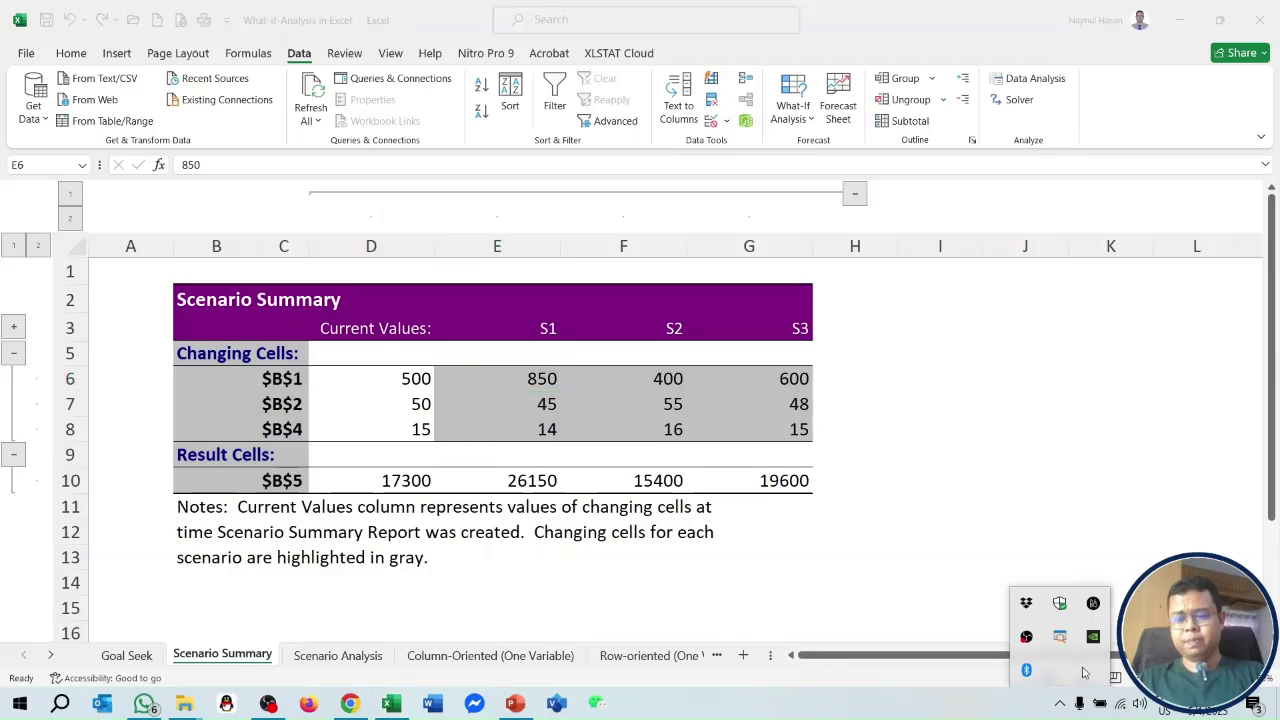
pyautogui.doubleClick(1060, 637)
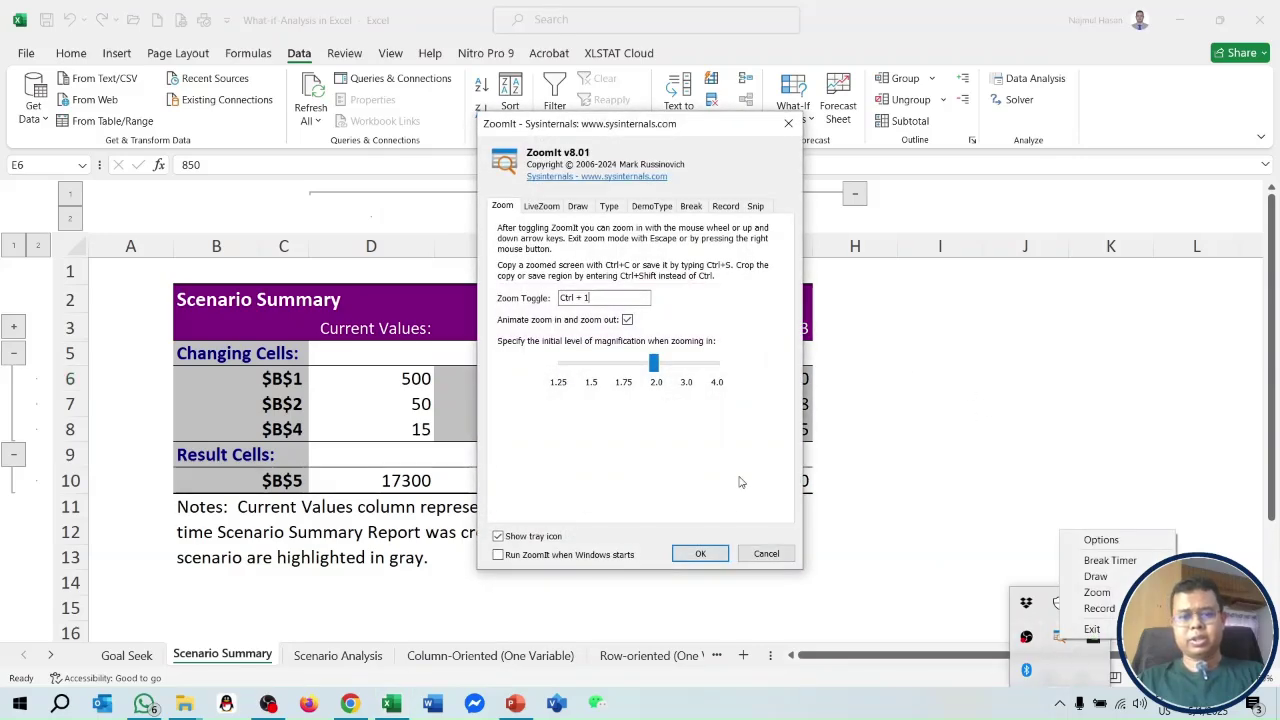
pyautogui.click(700, 553)
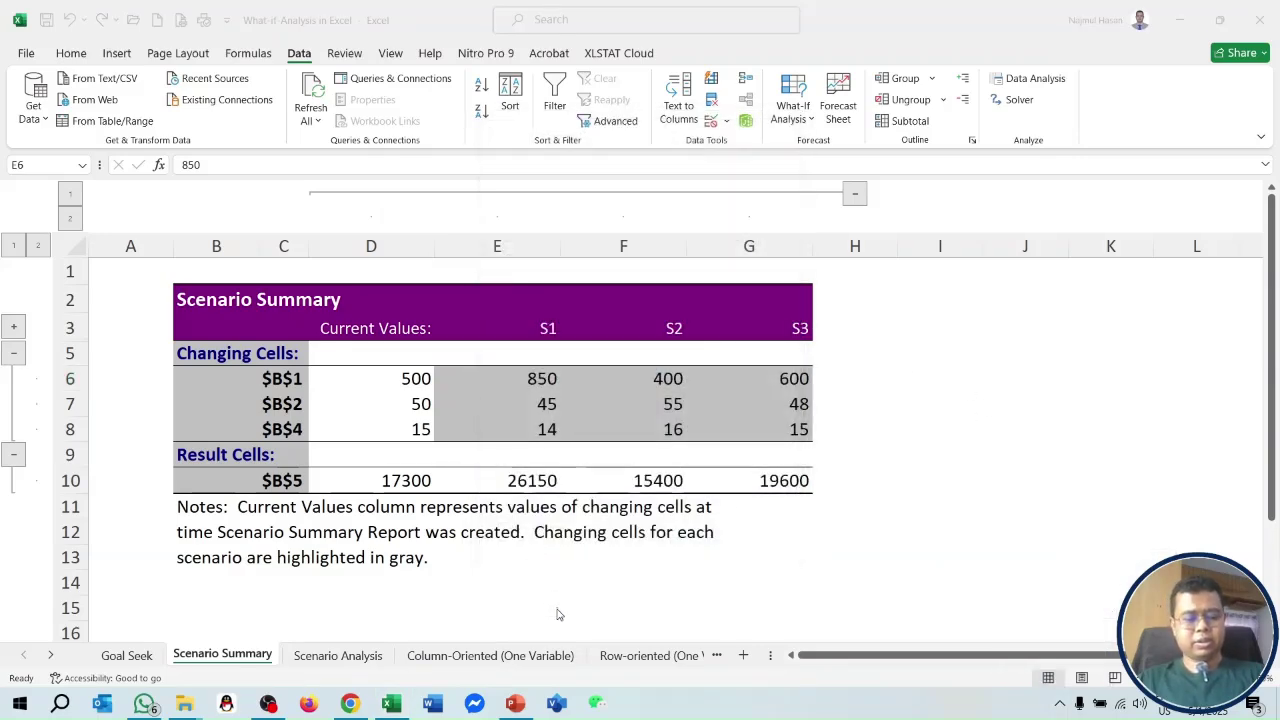
pyautogui.hotkey('ctrl', '2')
pyautogui.moveTo(511, 364); pyautogui.dragTo(570, 392)
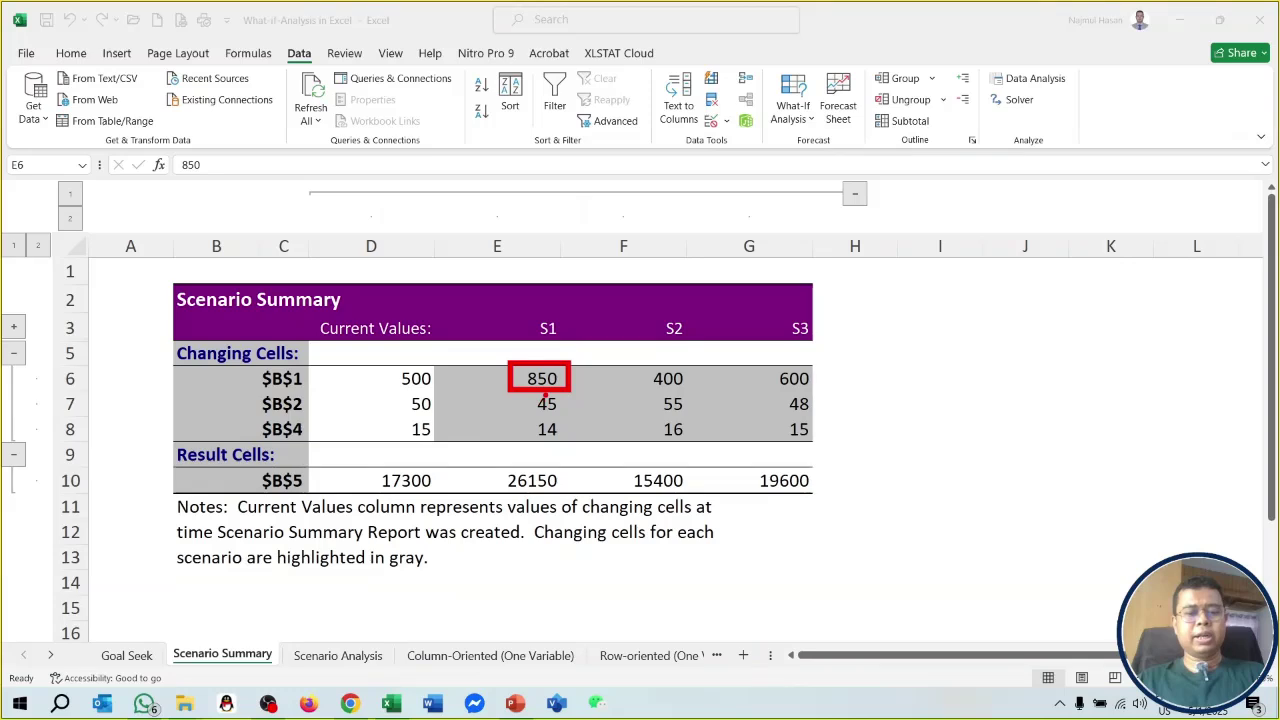
pyautogui.moveTo(529, 394)
pyautogui.mouseDown()
pyautogui.moveTo(525, 406)
pyautogui.moveTo(553, 417)
pyautogui.moveTo(566, 399)
pyautogui.moveTo(553, 393)
pyautogui.mouseUp()
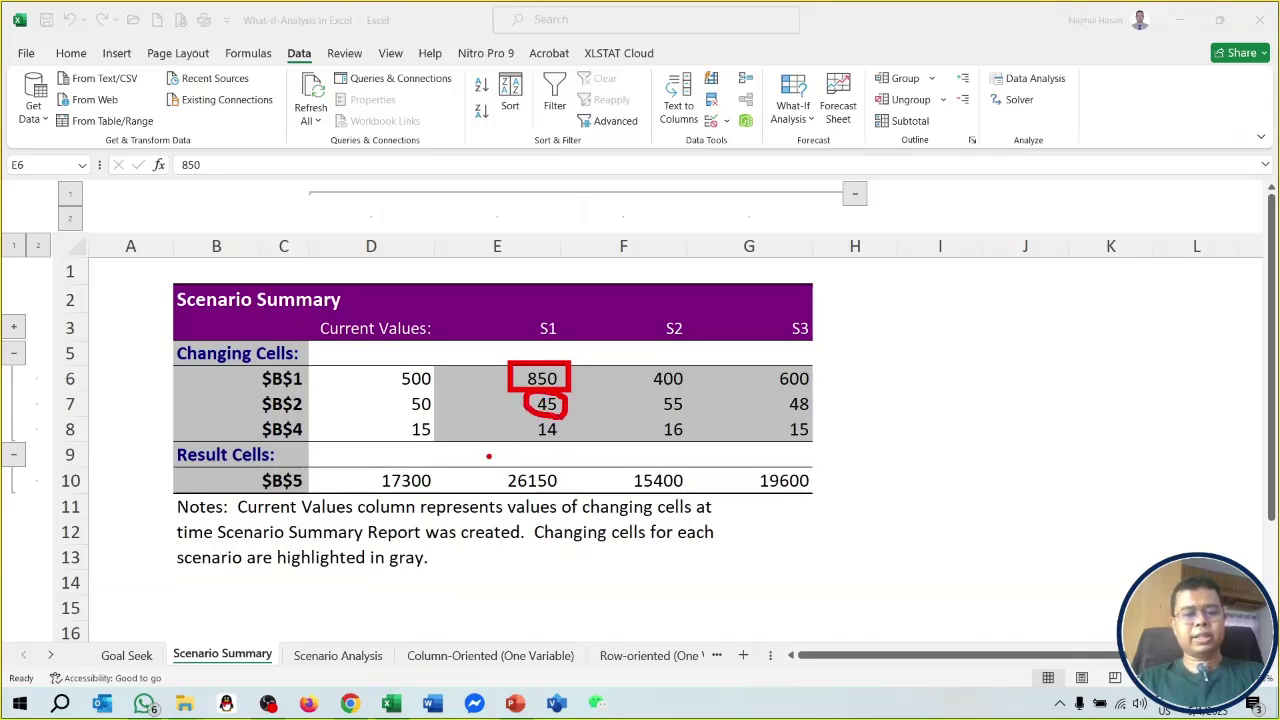
pyautogui.moveTo(488, 456)
pyautogui.mouseDown()
pyautogui.moveTo(560, 508)
pyautogui.moveTo(576, 496)
pyautogui.mouseUp()
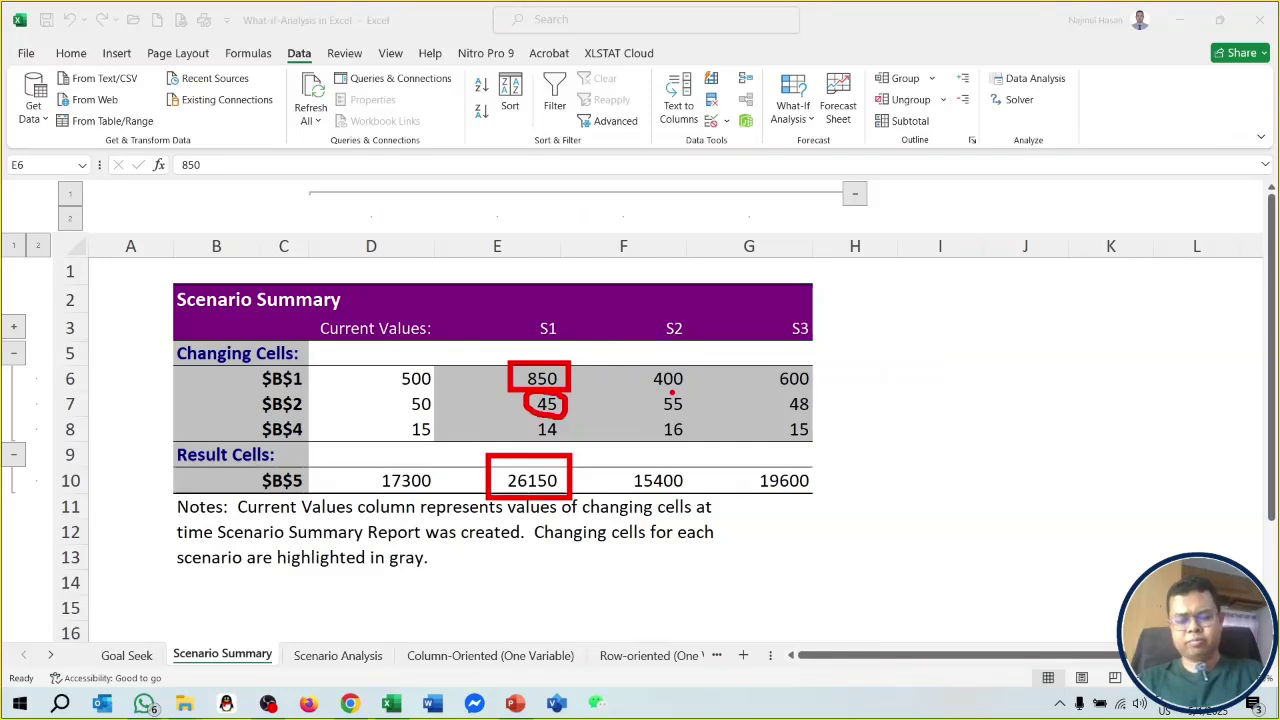
# Step: Mark scenario S2's quantity, price and profit with red annotations, and leave drawing mode to clear all markings
pyautogui.moveTo(670, 392)
pyautogui.mouseDown()
pyautogui.moveTo(703, 369)
pyautogui.moveTo(619, 348)
pyautogui.moveTo(695, 389)
pyautogui.moveTo(696, 410)
pyautogui.mouseUp()
pyautogui.hotkey('ctrl', 'z')
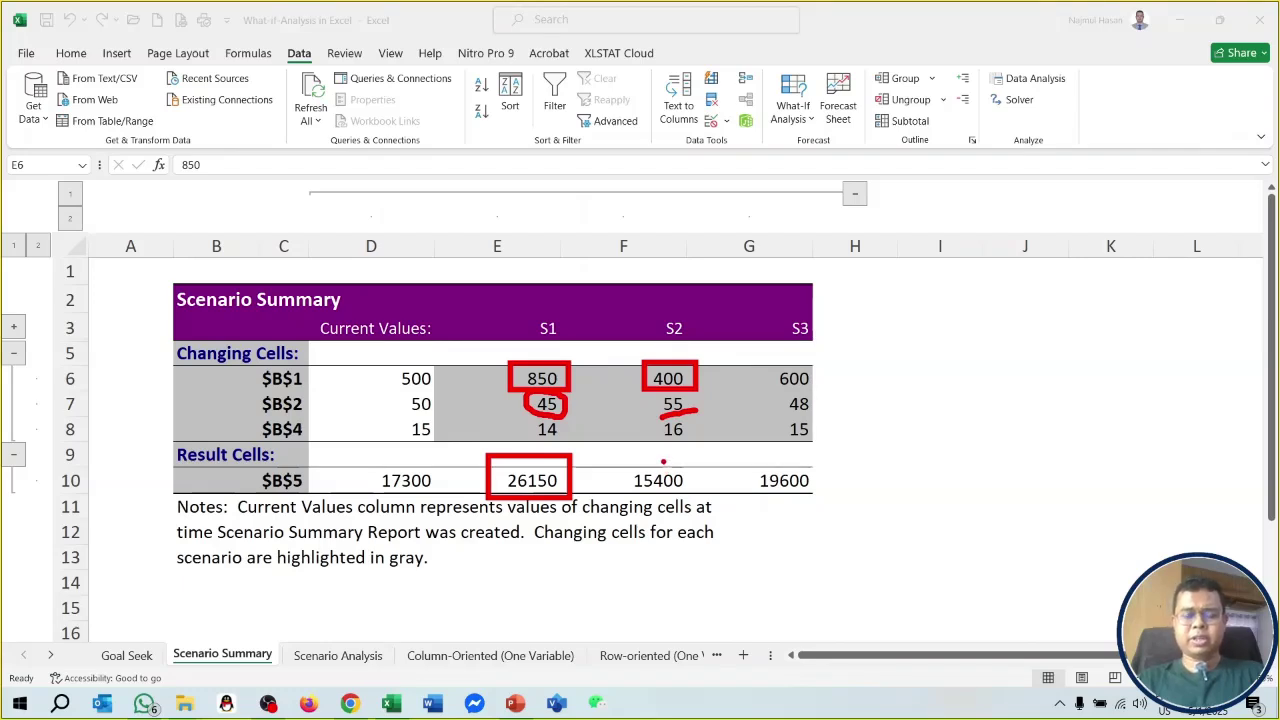
pyautogui.moveTo(662, 452)
pyautogui.mouseDown()
pyautogui.moveTo(618, 498)
pyautogui.moveTo(714, 466)
pyautogui.moveTo(658, 451)
pyautogui.mouseUp()
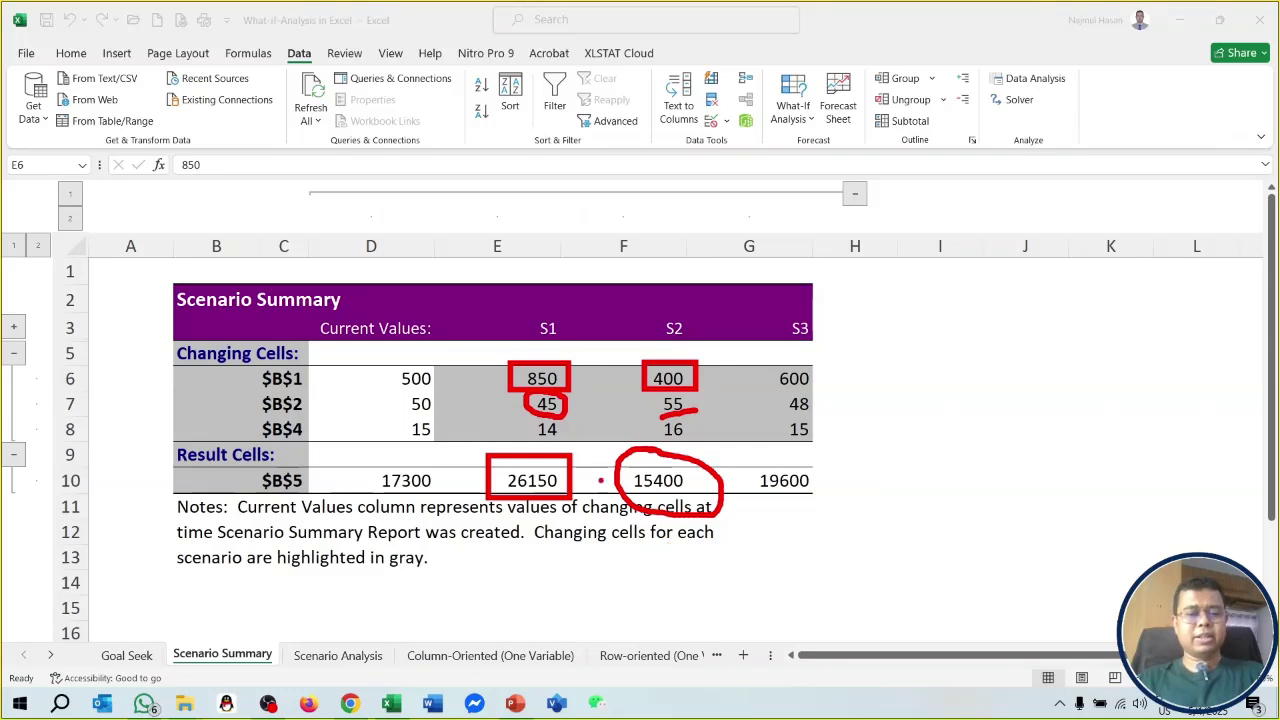
pyautogui.moveTo(638, 509); pyautogui.dragTo(727, 479)
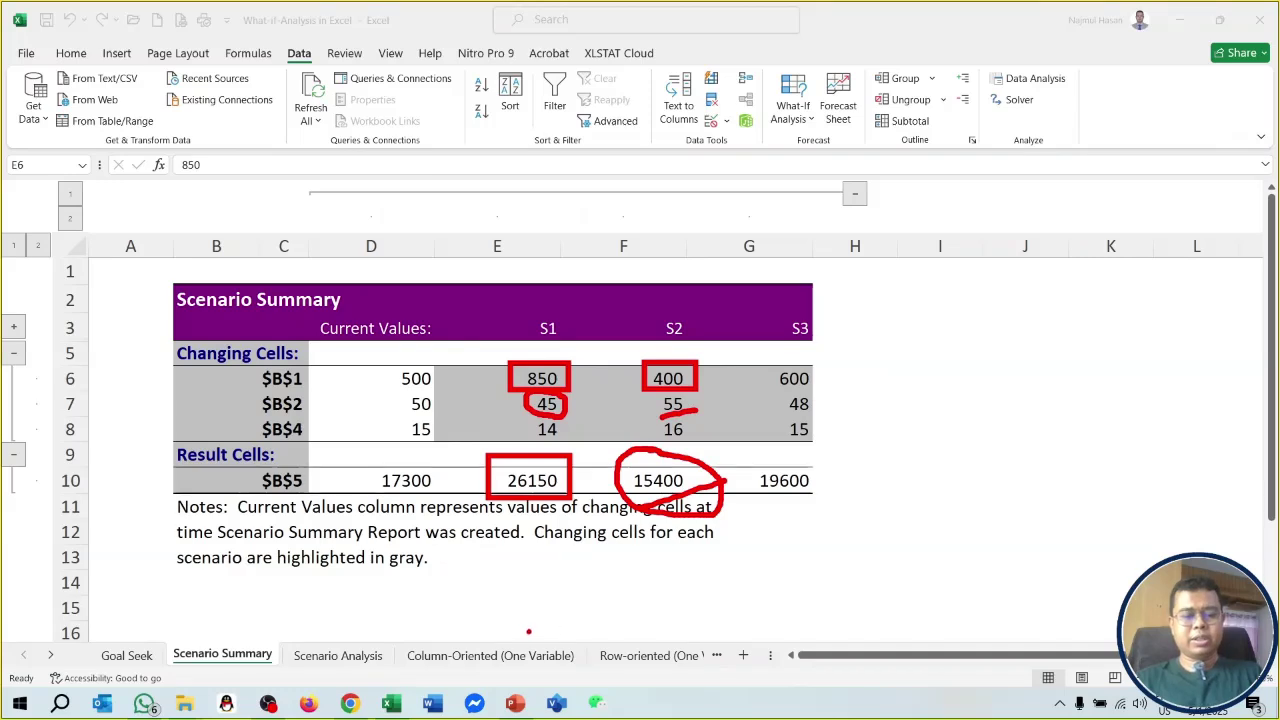
pyautogui.press('Escape')
pyautogui.moveTo(270, 705)
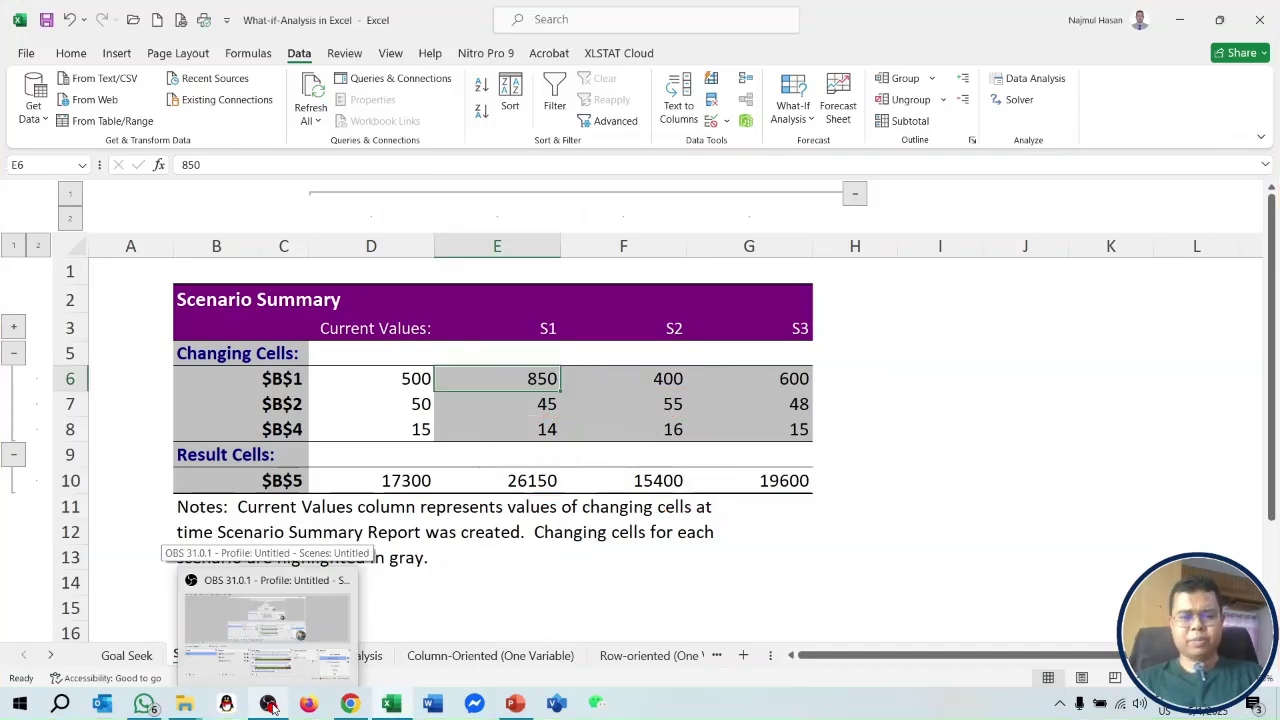